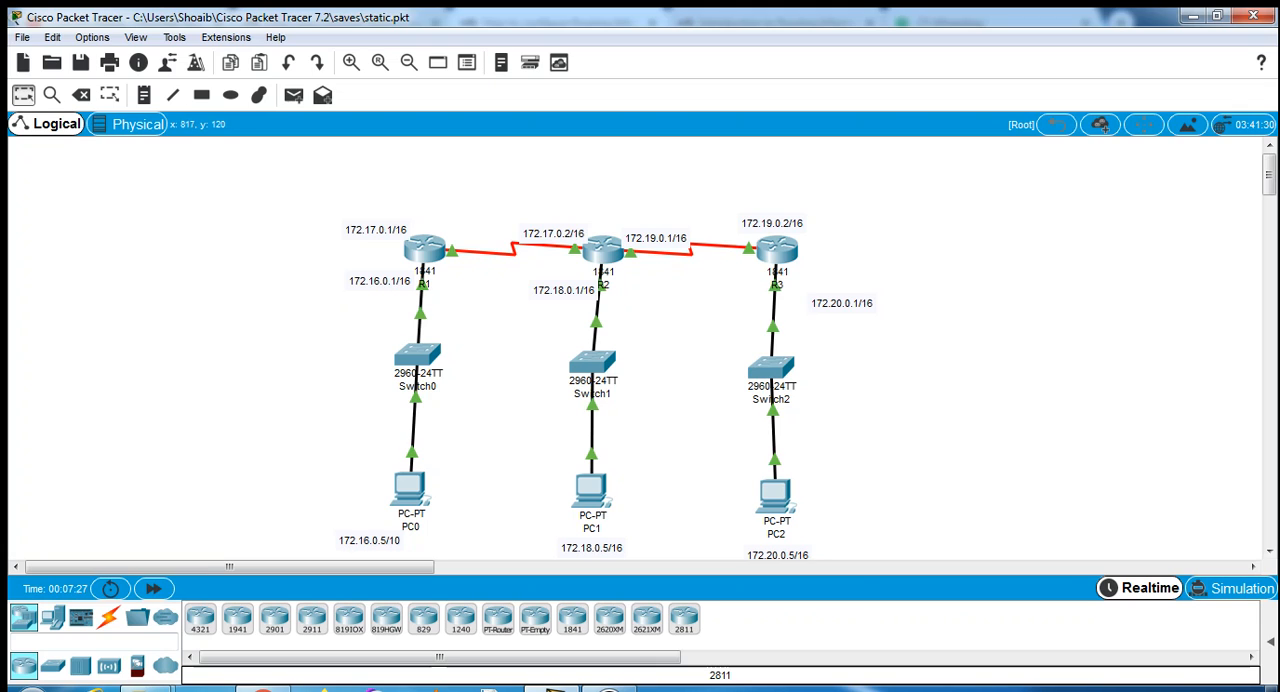
- Open router R1's command line and enter global configuration mode with config t
{"action": "mouse_move", "coordinate": [427, 249]}
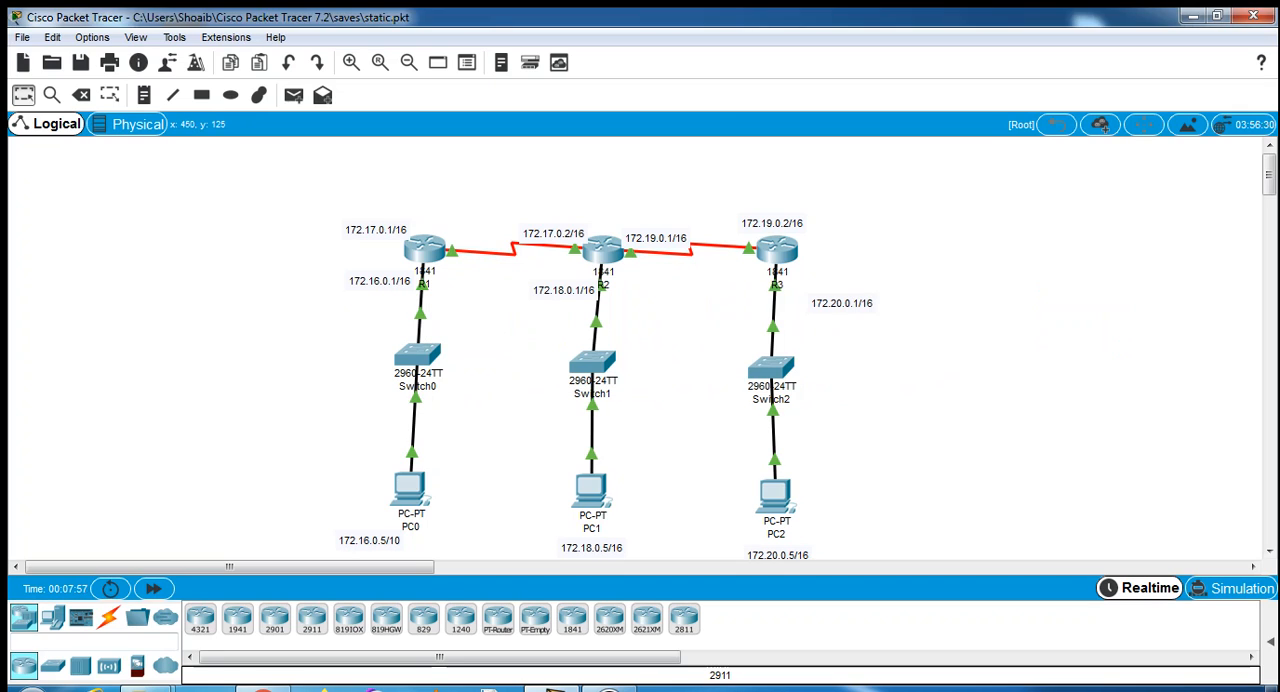
{"action": "left_click", "coordinate": [425, 249]}
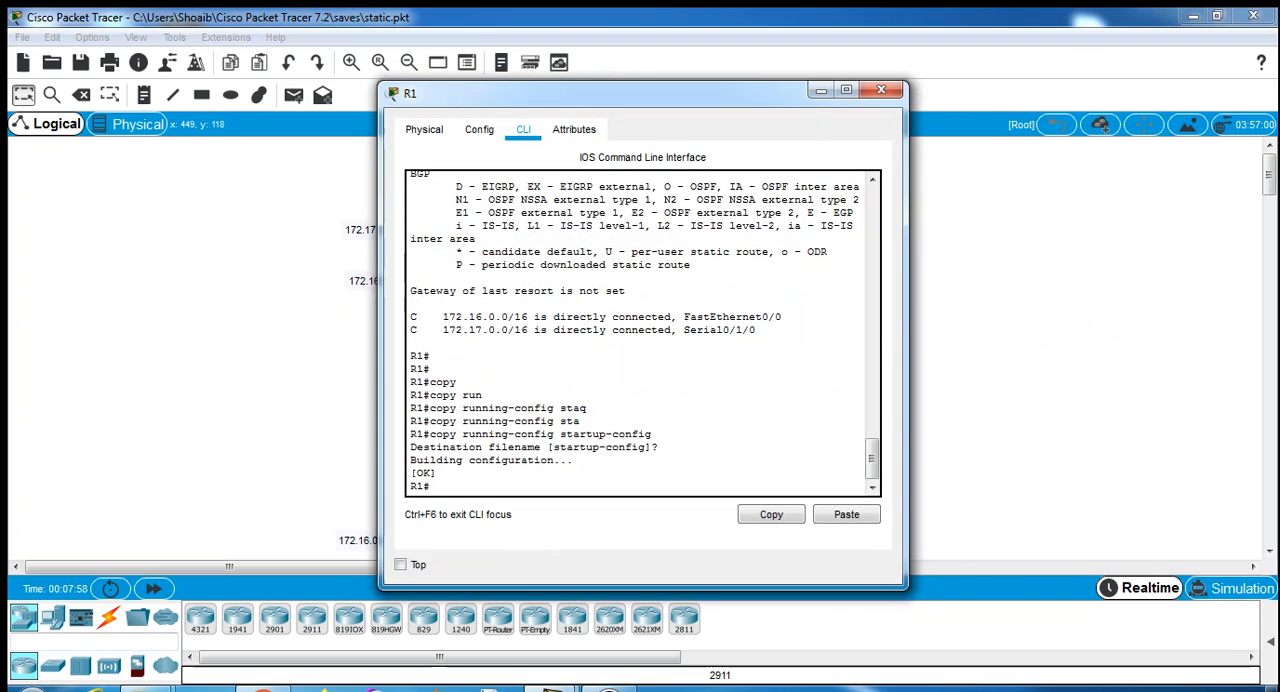
{"action": "left_click_drag", "start_coordinate": [600, 93], "coordinate": [998, 98]}
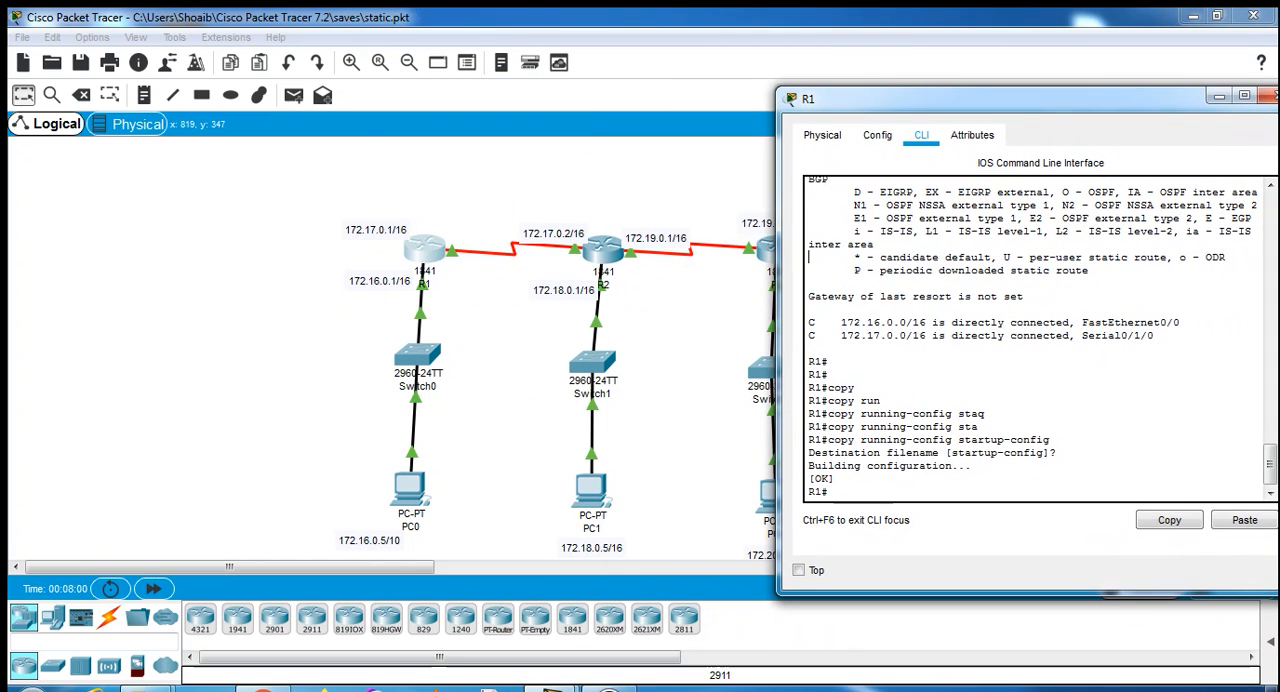
{"action": "key", "text": "Return"}
{"action": "key", "text": "Return"}
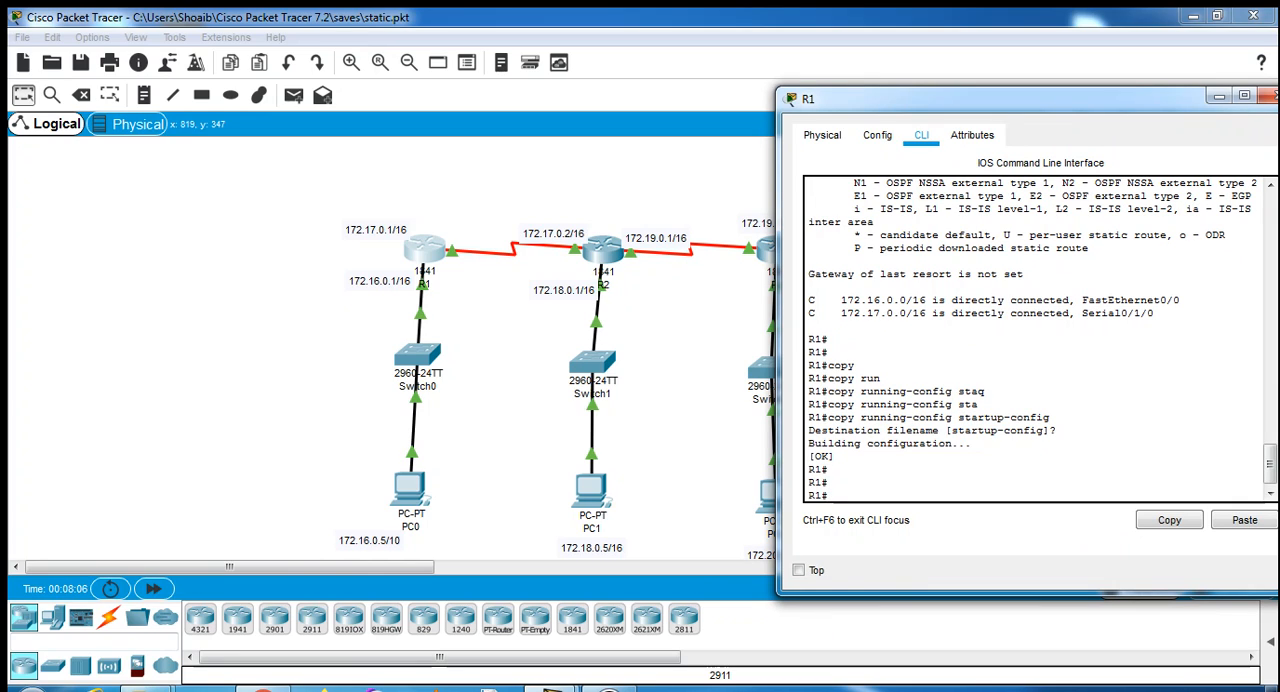
{"action": "type", "text": "config"}
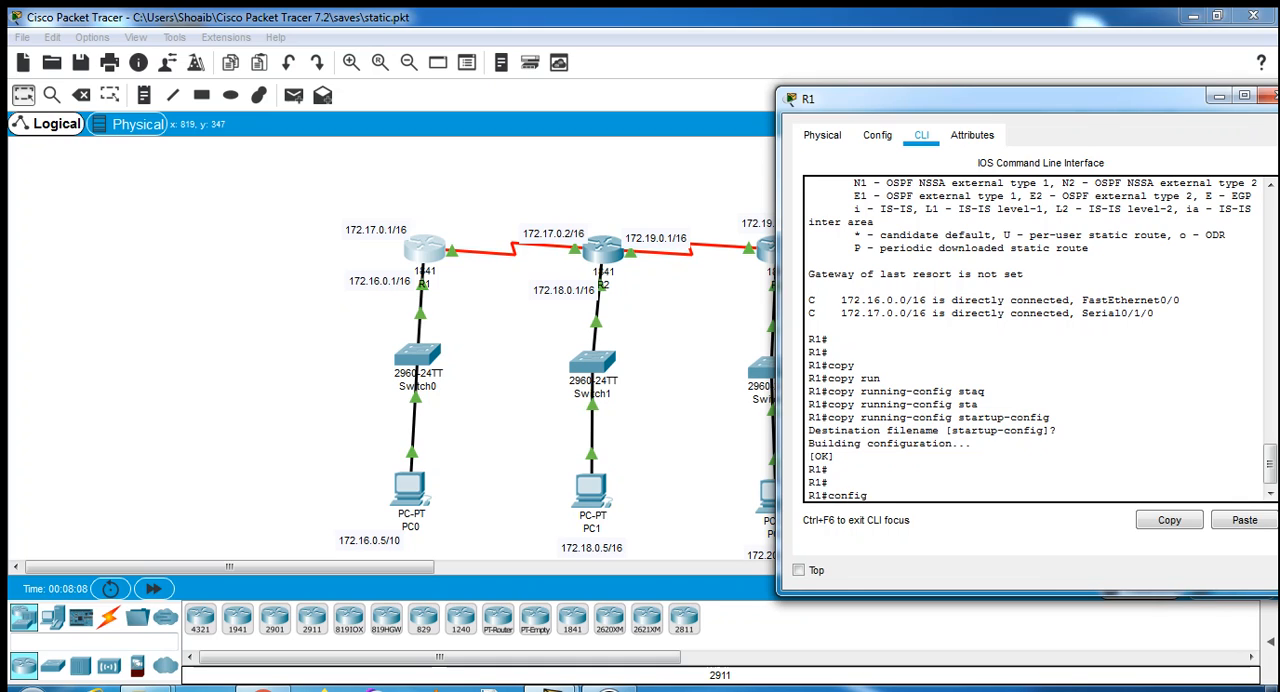
{"action": "type", "text": " t"}
{"action": "key", "text": "Return"}
{"action": "key", "text": "Return"}
{"action": "key", "text": "Return"}
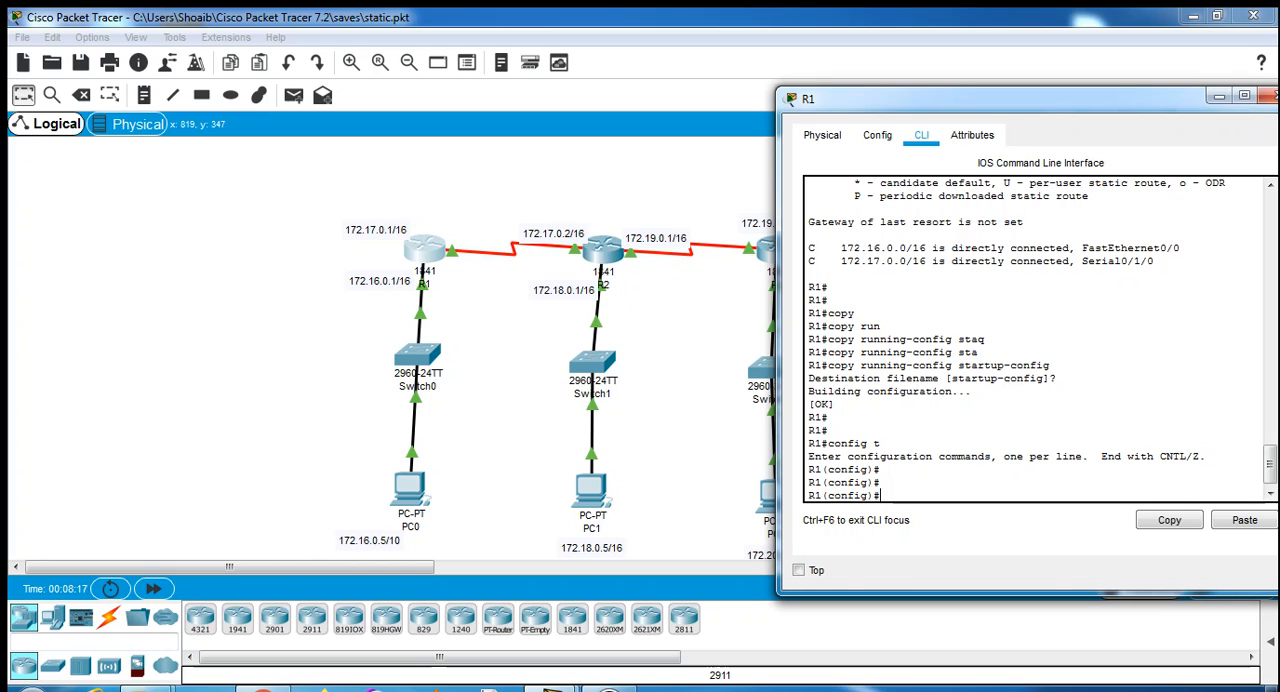
- Enter RIP routing configuration on R1 with the command router rip
{"action": "type", "text": "rip"}
{"action": "key", "text": "Tab"}
{"action": "key", "text": "BackSpace"}
{"action": "key", "text": "BackSpace"}
{"action": "key", "text": "BackSpace"}
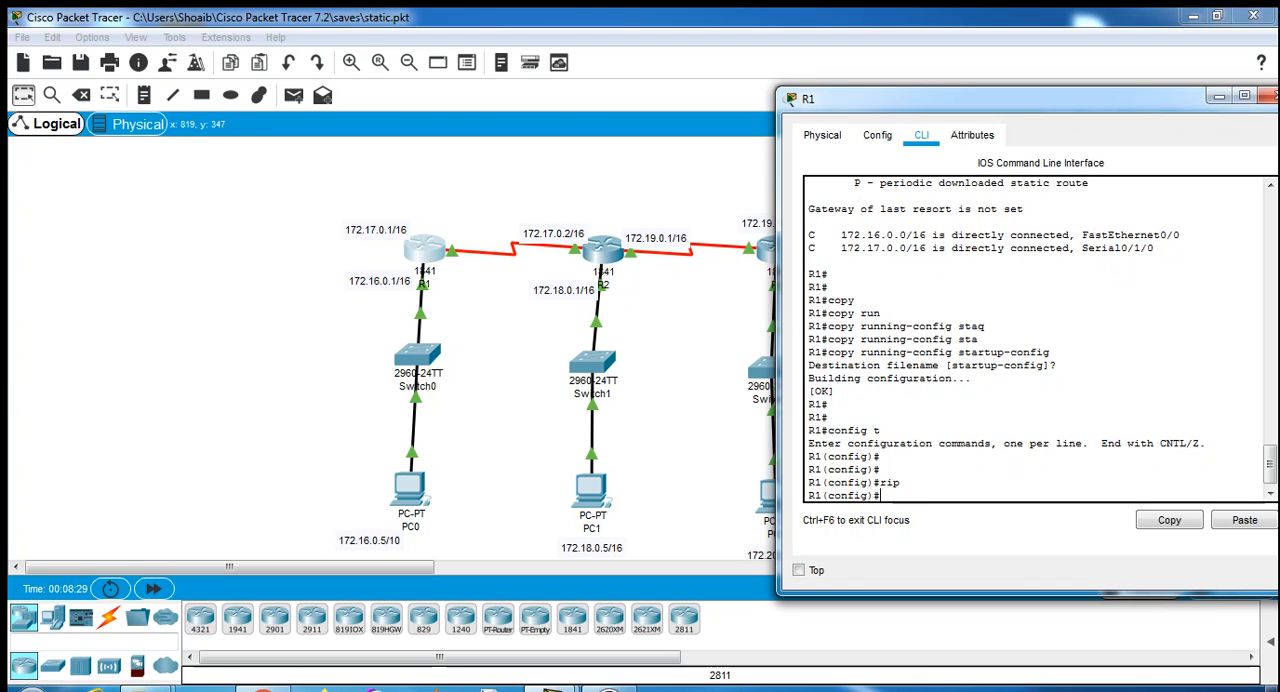
{"action": "type", "text": "router"}
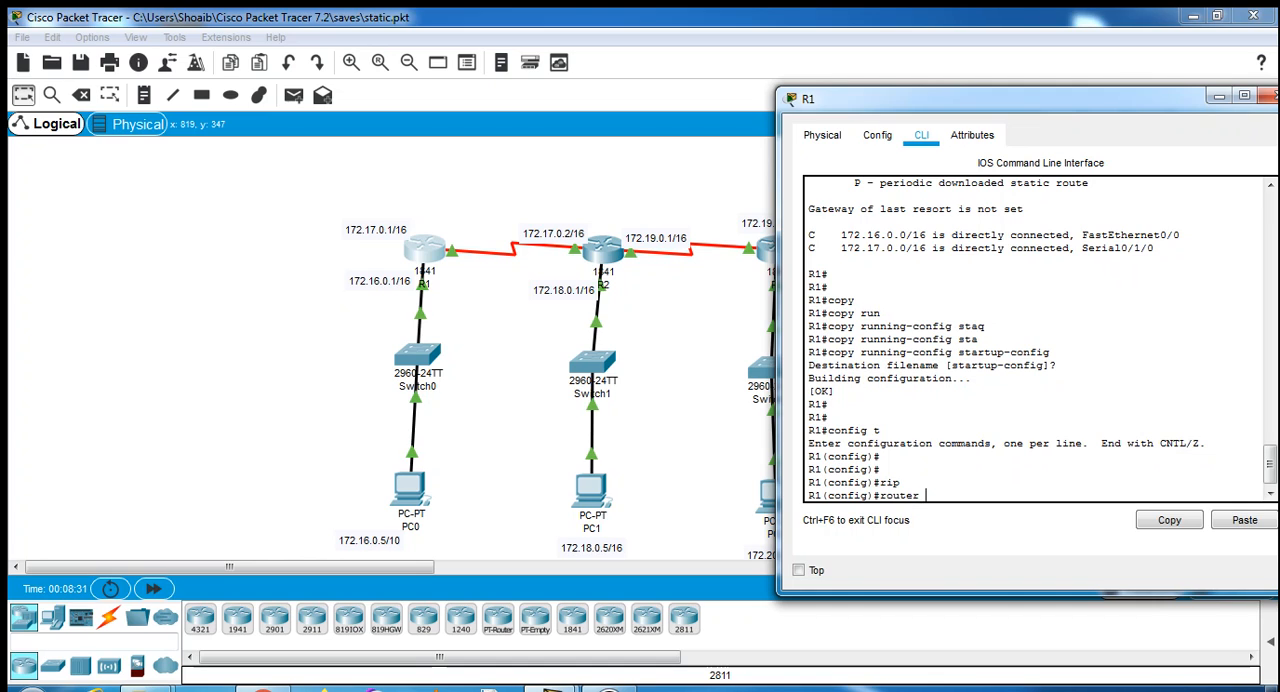
{"action": "type", "text": " rr"}
{"action": "key", "text": "Tab"}
{"action": "key", "text": "BackSpace"}
{"action": "key", "text": "Tab"}
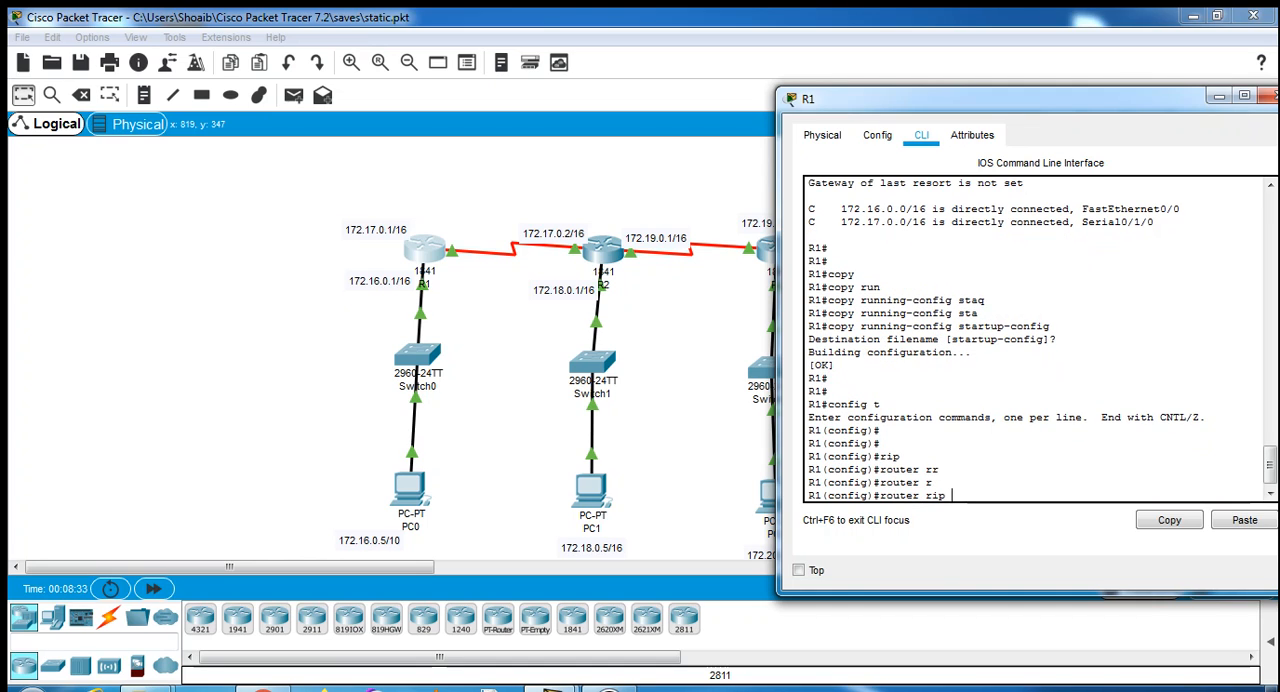
{"action": "key", "text": "Return"}
- Set the RIP version on R1 to 2
{"action": "type", "text": "ve"}
{"action": "key", "text": "Tab"}
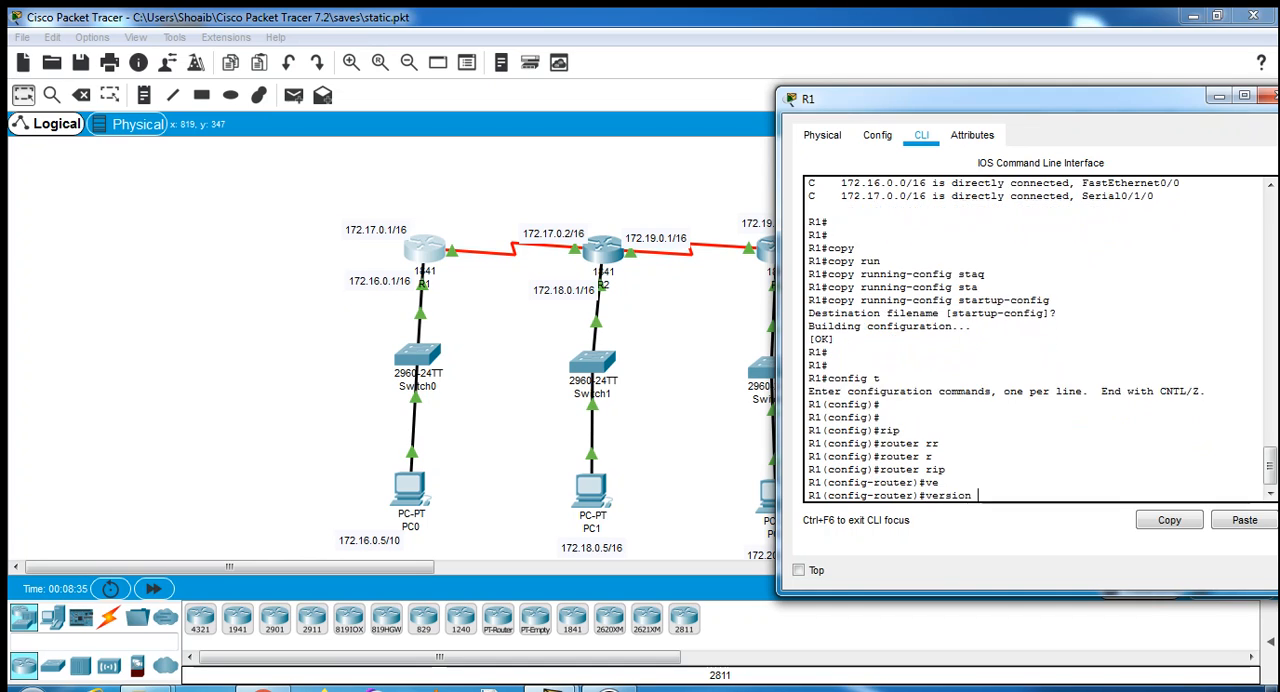
{"action": "type", "text": "2"}
{"action": "key", "text": "Return"}
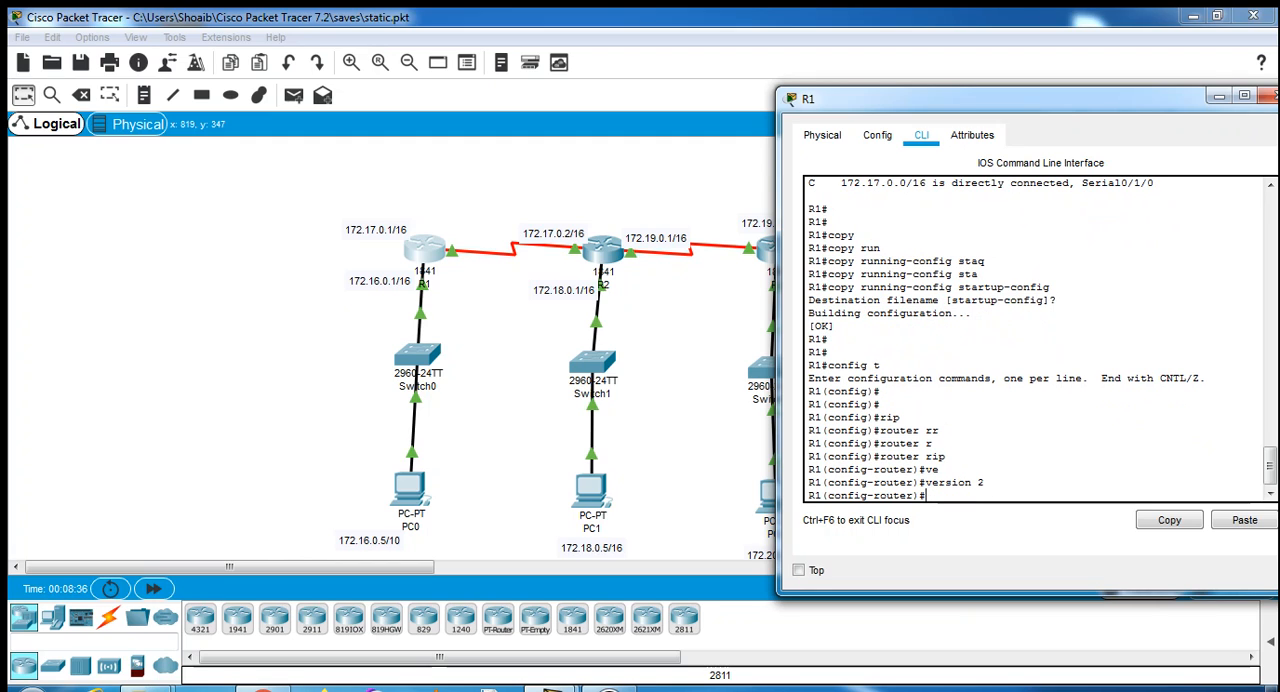
- Advertise network 172.16.0.0 in R1's RIP configuration
{"action": "type", "text": "netwe"}
{"action": "key", "text": "Tab"}
{"action": "key", "text": "BackSpace"}
{"action": "type", "text": "o"}
{"action": "key", "text": "Tab"}
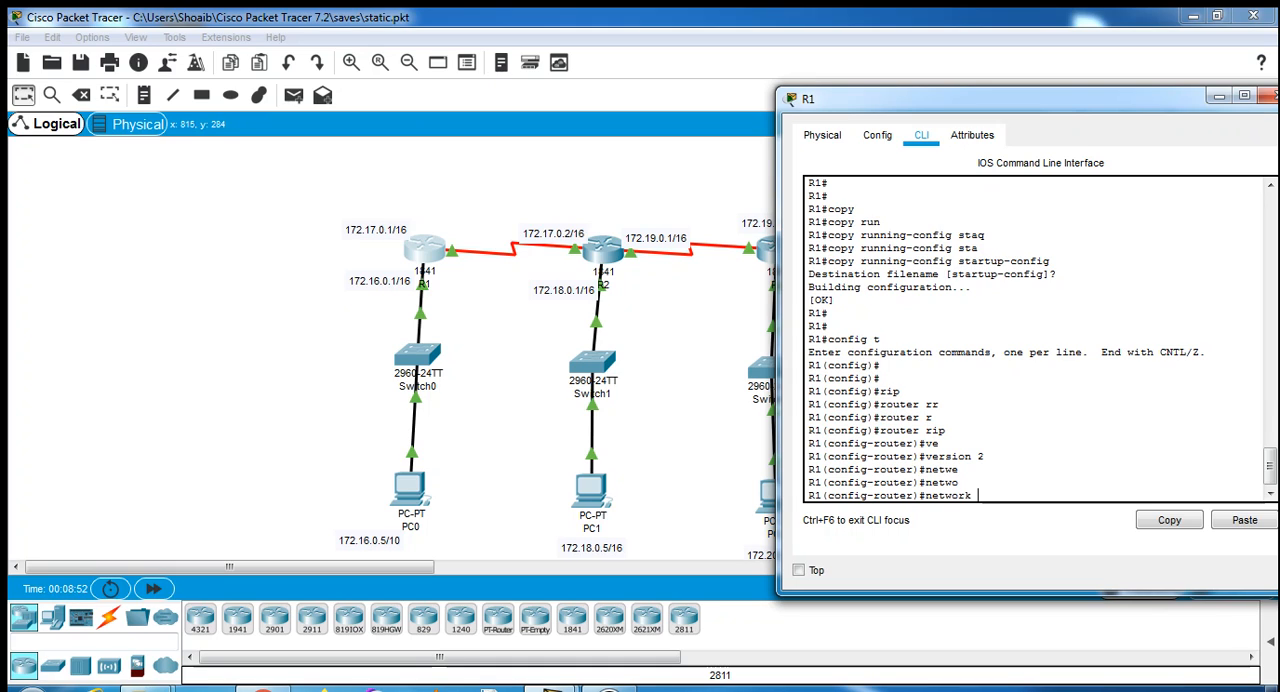
{"action": "type", "text": "172.16.0.0"}
{"action": "key", "text": "Return"}
- Add network 172.17.0.0 to R1's RIP configuration
{"action": "type", "text": "m"}
{"action": "key", "text": "Return"}
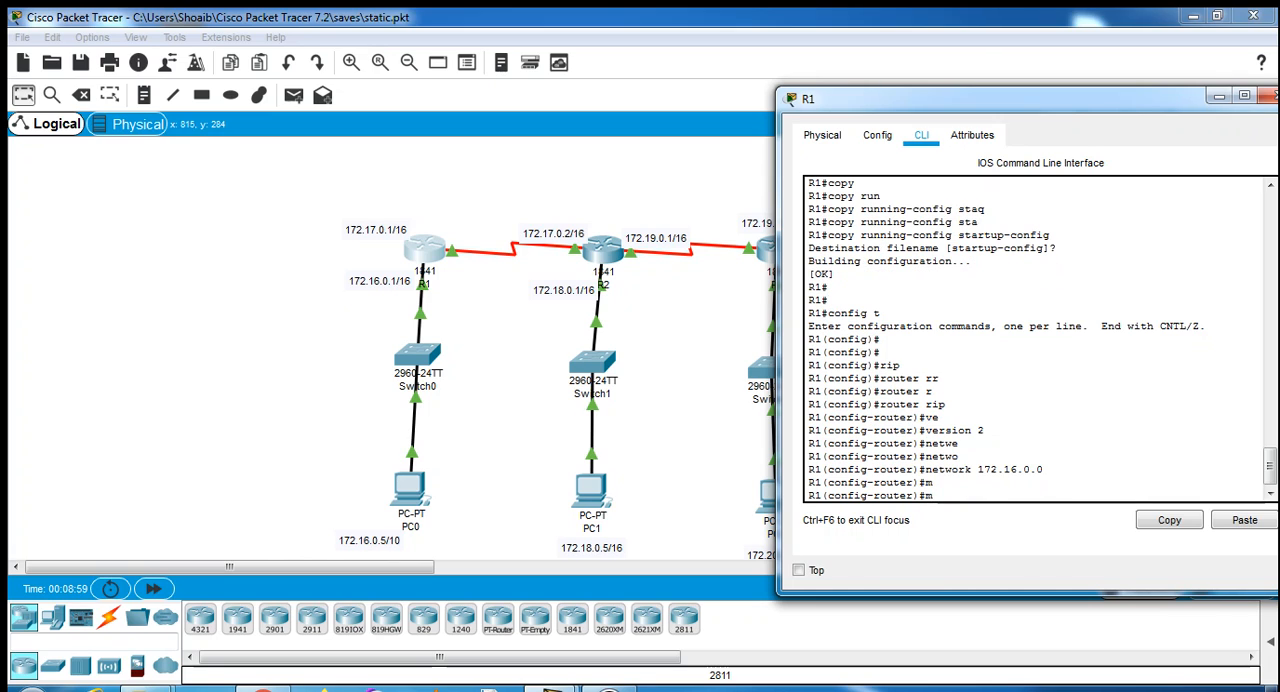
{"action": "type", "text": "n"}
{"action": "key", "text": "Tab"}
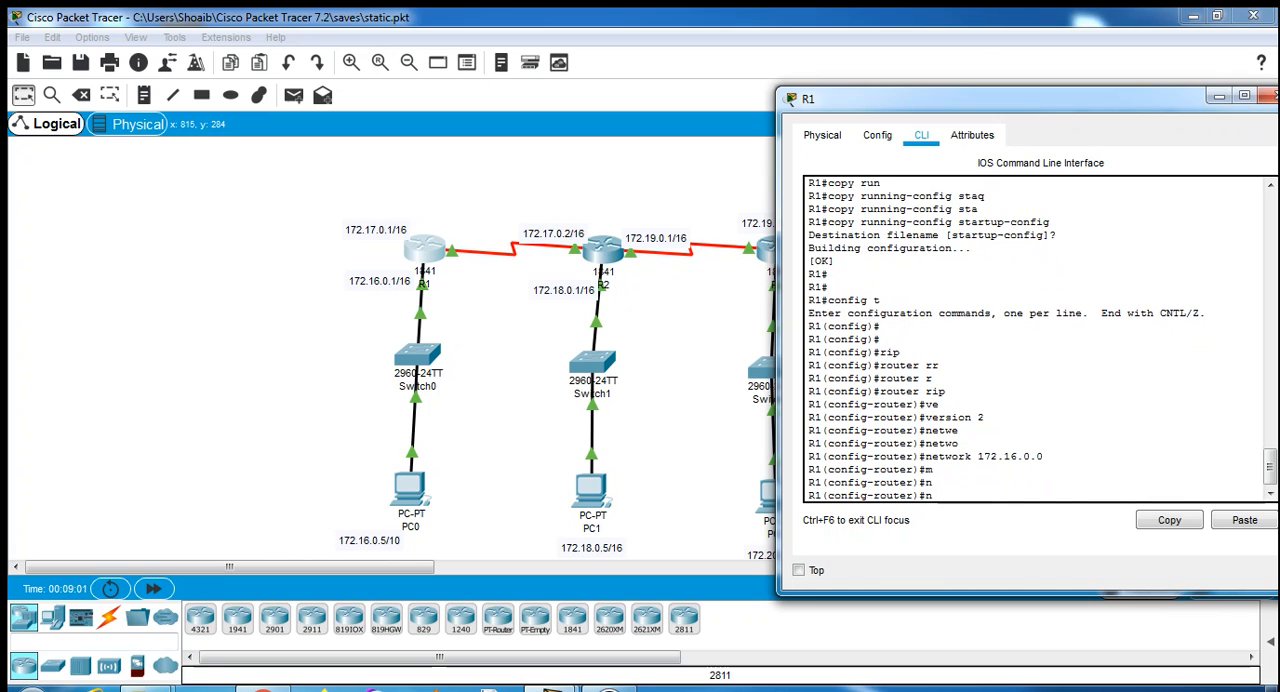
{"action": "type", "text": "e"}
{"action": "key", "text": "Tab"}
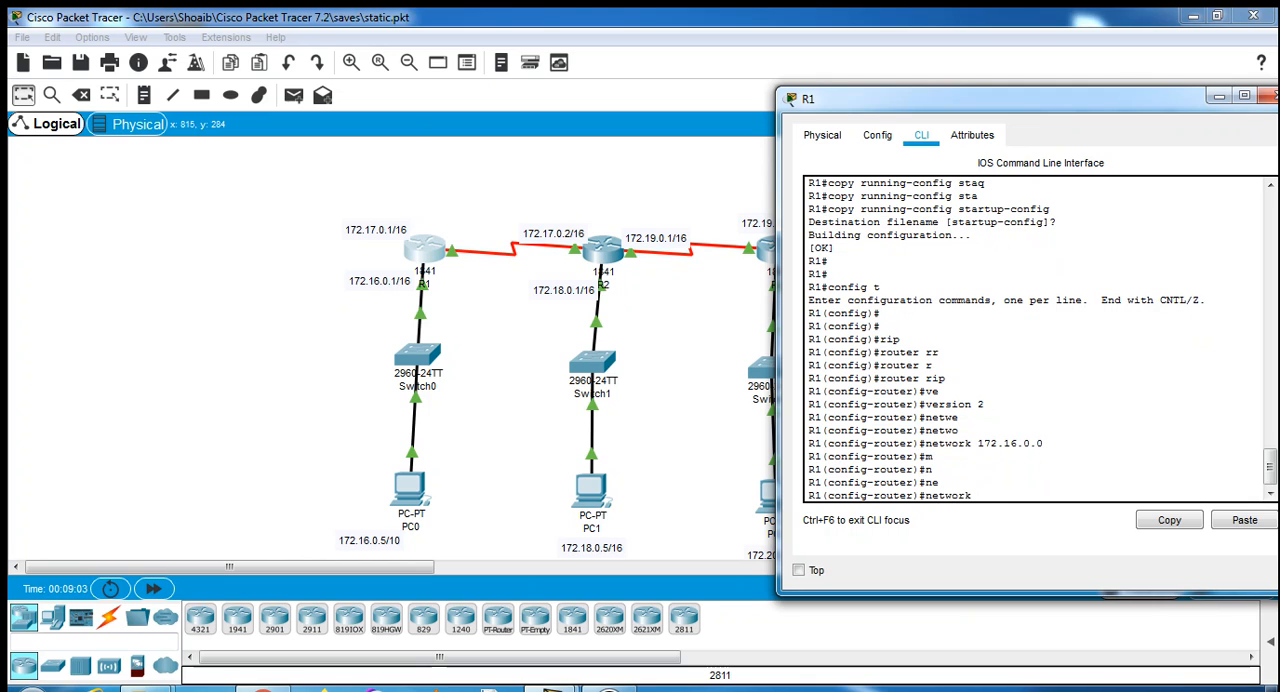
{"action": "type", "text": "172.17.0.0"}
{"action": "key", "text": "Return"}
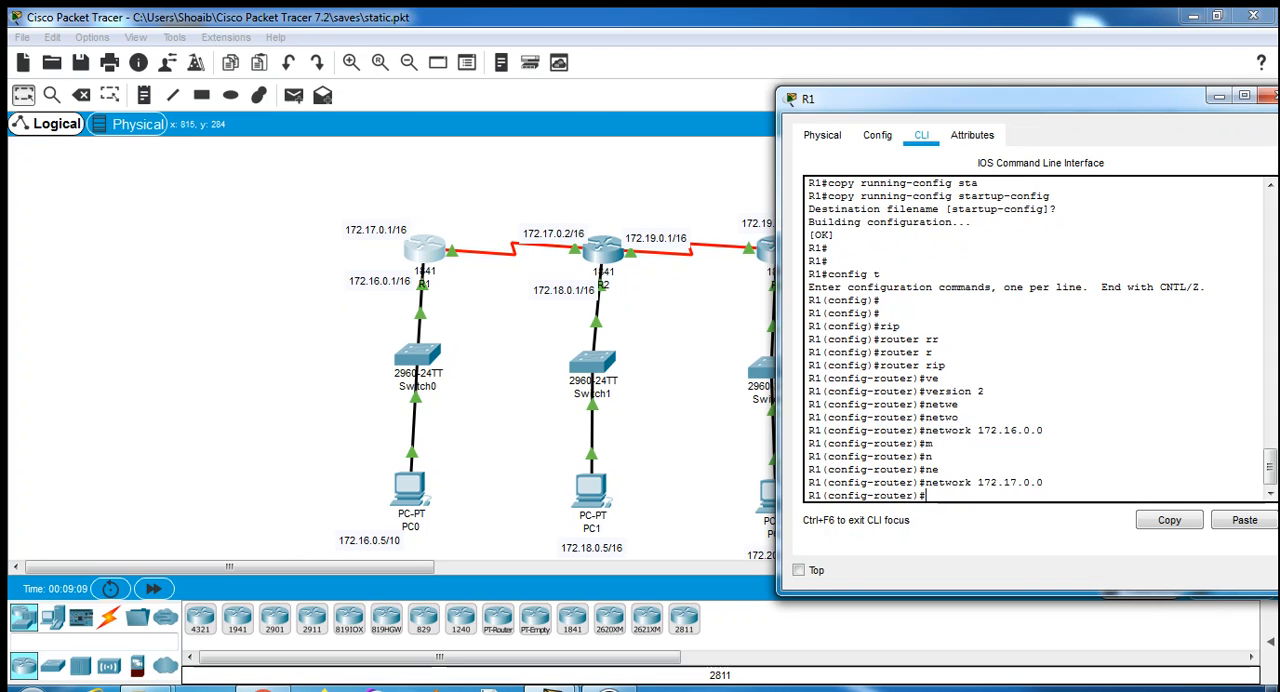
- Exit R1's RIP and global configuration modes back to the privileged prompt
{"action": "type", "text": "ex"}
{"action": "key", "text": "Return"}
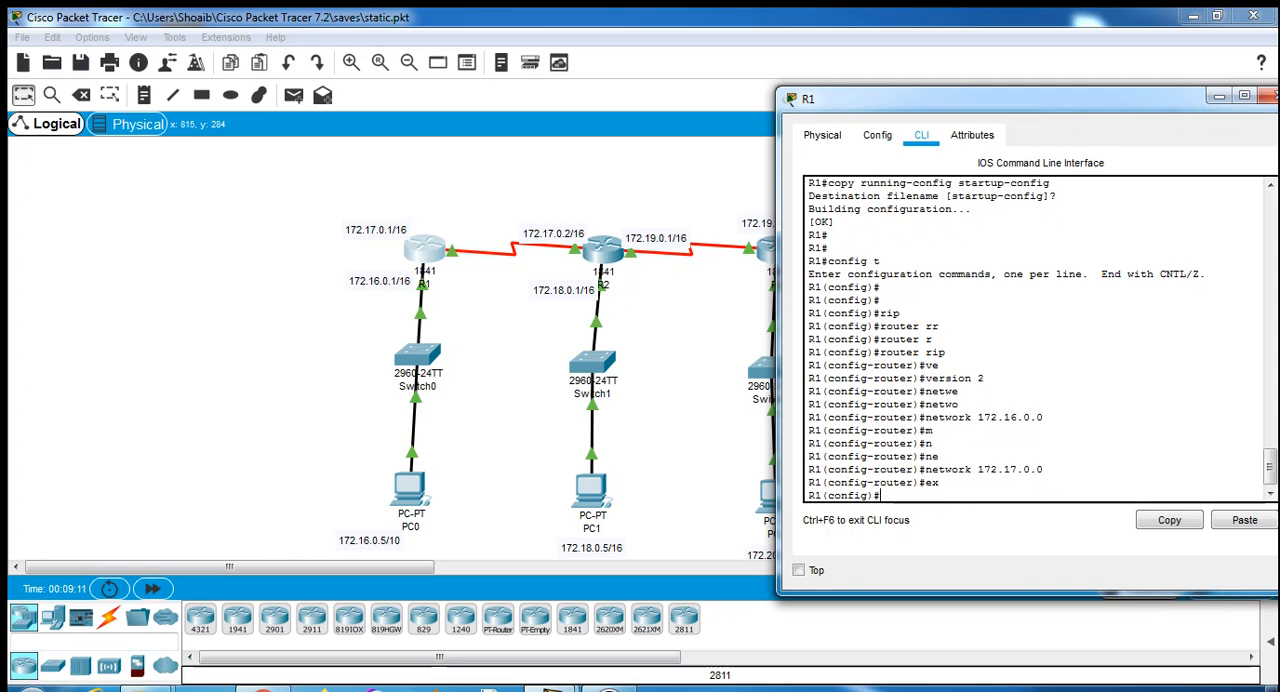
{"action": "type", "text": "ex"}
{"action": "key", "text": "Return"}
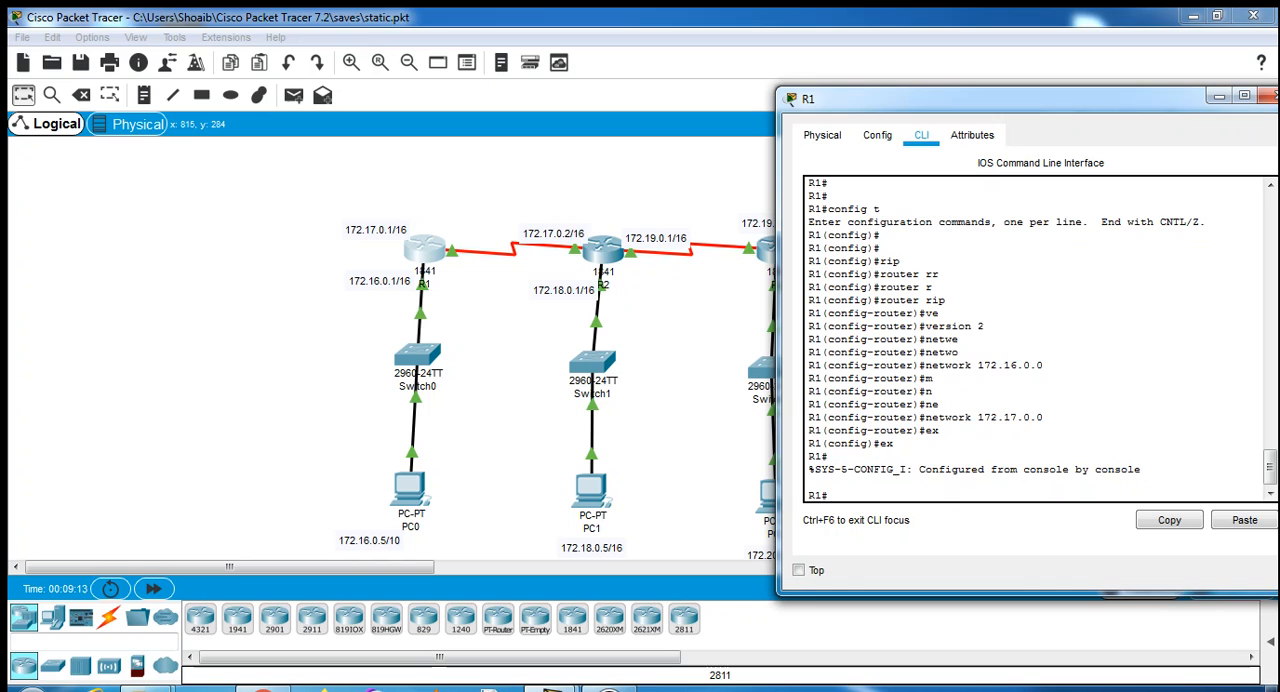
- Save R1's configuration with copy running-config startup-config, accepting the default destination filename
{"action": "type", "text": "copy"}
{"action": "key", "text": "Tab"}
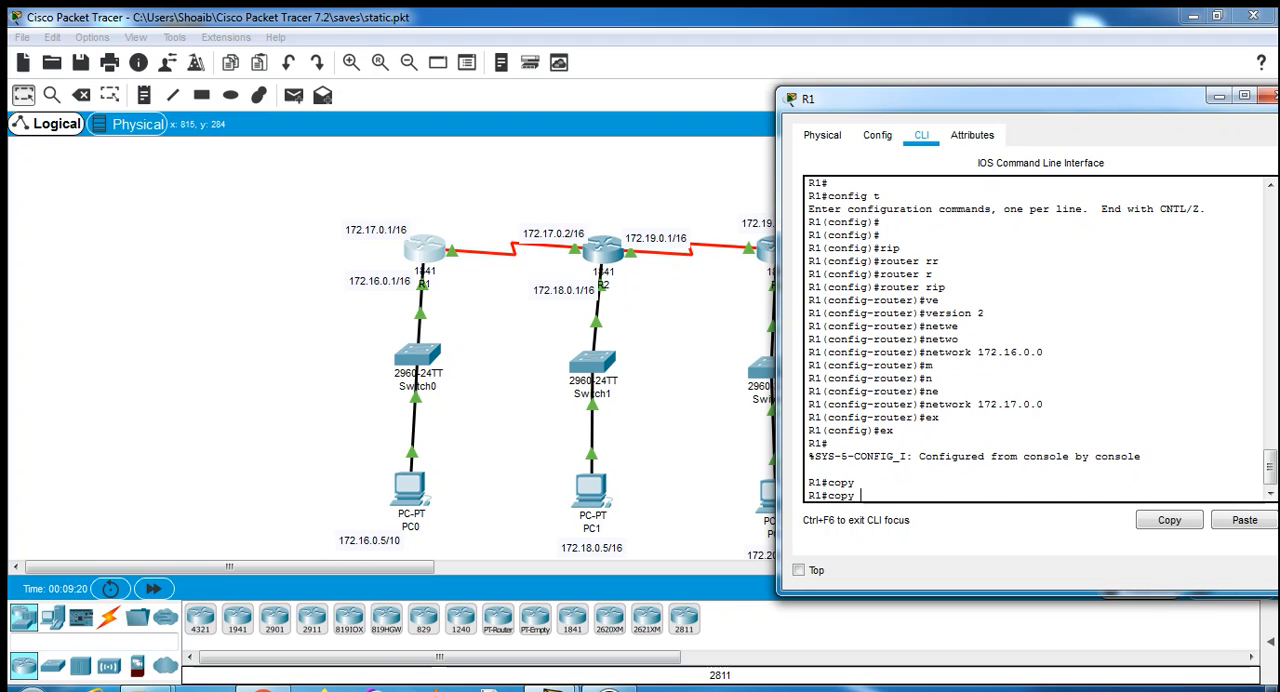
{"action": "type", "text": "run"}
{"action": "key", "text": "Tab"}
{"action": "type", "text": "s"}
{"action": "key", "text": "Tab"}
{"action": "type", "text": "t"}
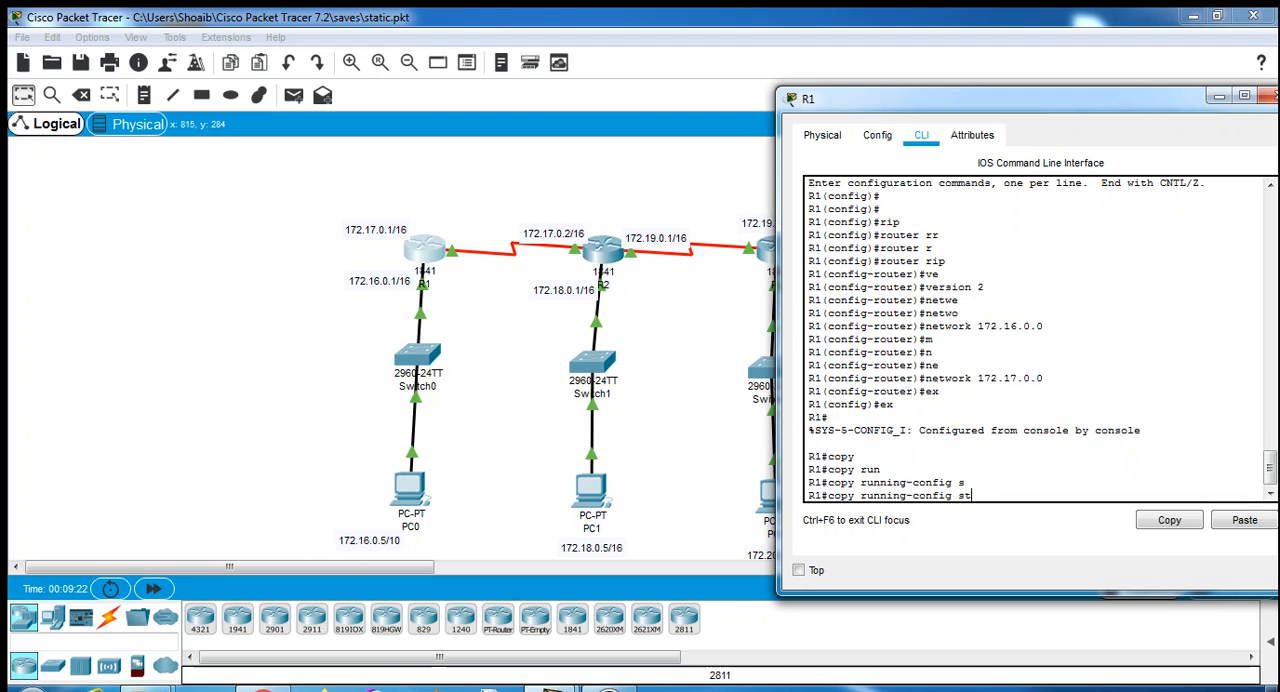
{"action": "key", "text": "Tab"}
{"action": "key", "text": "Return"}
{"action": "key", "text": "Return"}
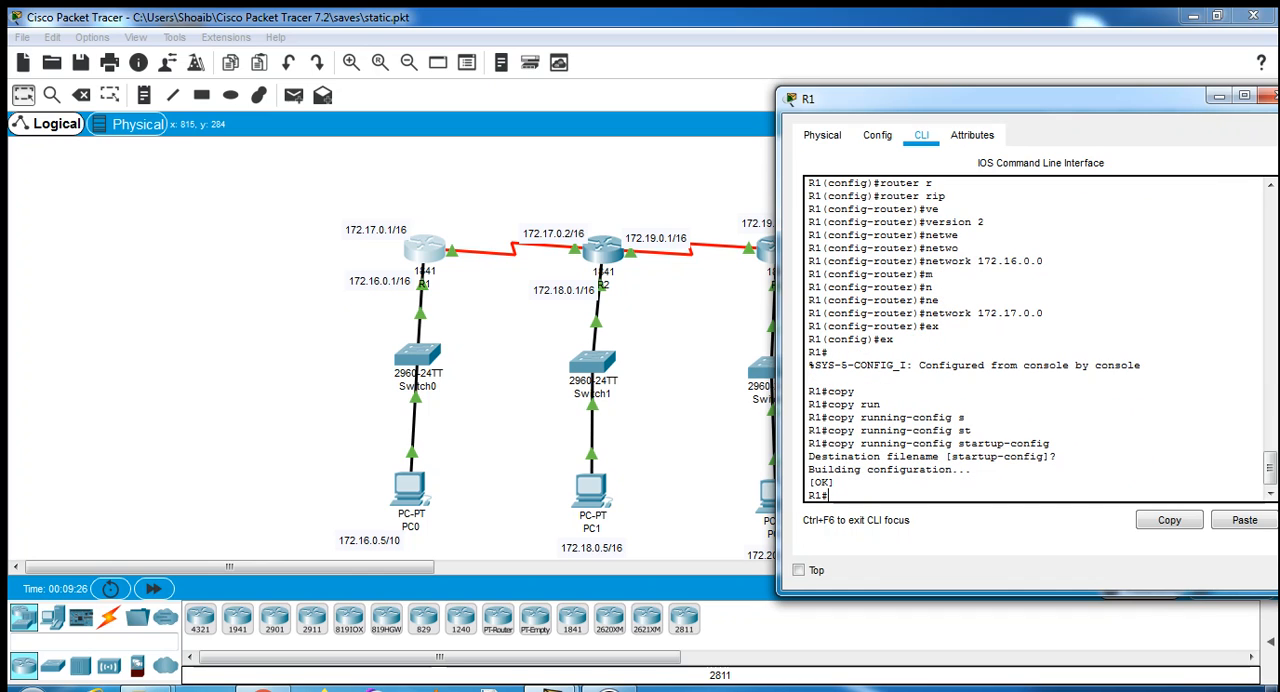
- Close R1's device window to return to the network topology
{"action": "mouse_move", "coordinate": [920, 99]}
{"action": "left_mouse_down"}
{"action": "mouse_move", "coordinate": [759, 111]}
{"action": "mouse_move", "coordinate": [900, 99]}
{"action": "left_mouse_up"}
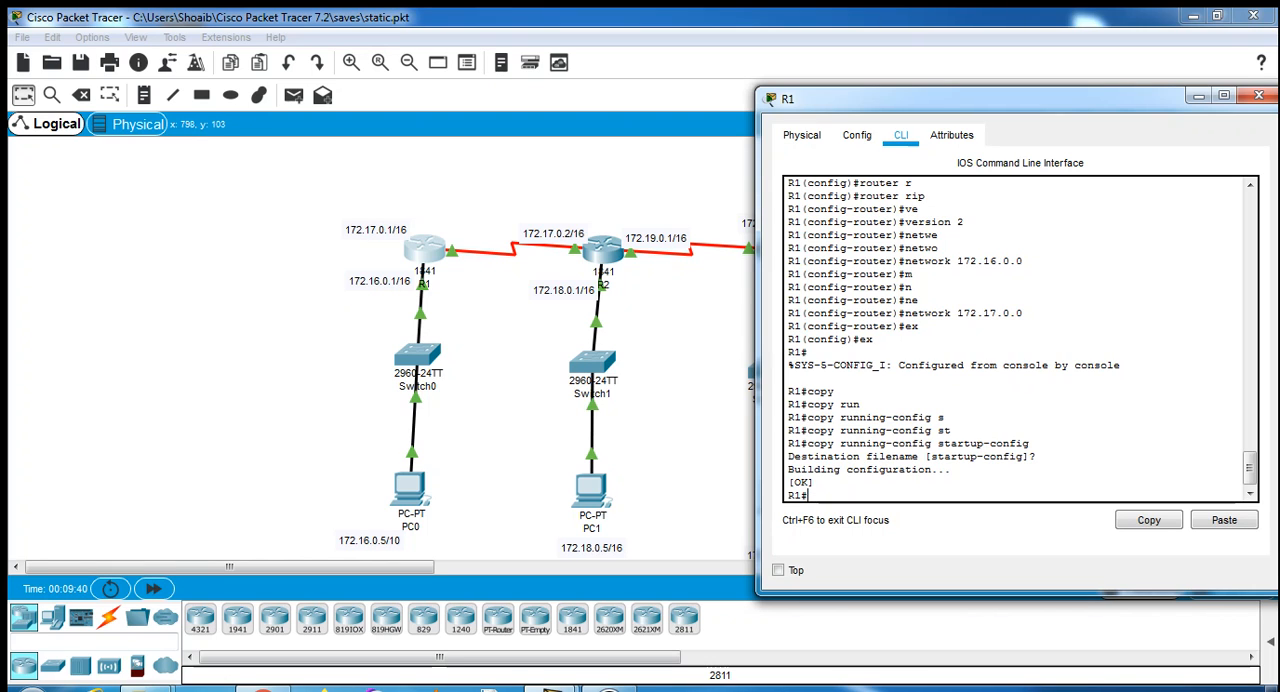
{"action": "left_click_drag", "start_coordinate": [850, 98], "coordinate": [729, 109]}
{"action": "left_click", "coordinate": [1143, 103]}
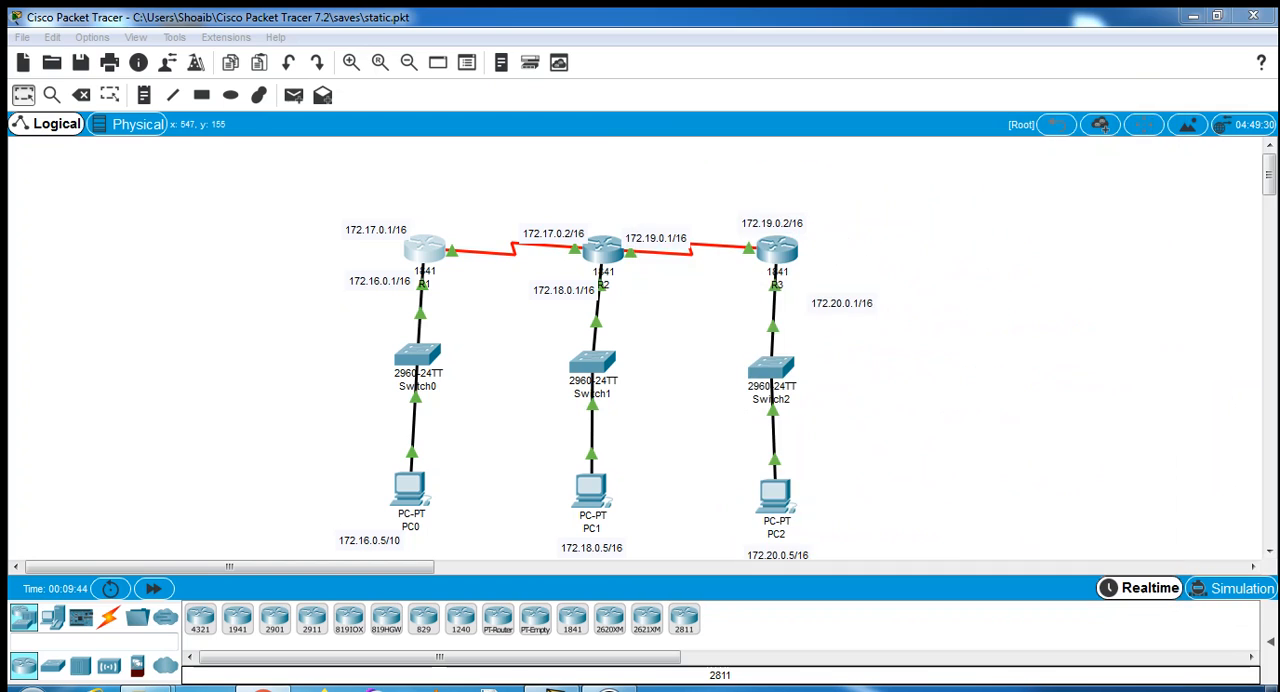
- Open router R2's command line and enter global configuration mode with config t
{"action": "left_click", "coordinate": [593, 249]}
{"action": "left_click_drag", "start_coordinate": [640, 93], "coordinate": [1000, 113]}
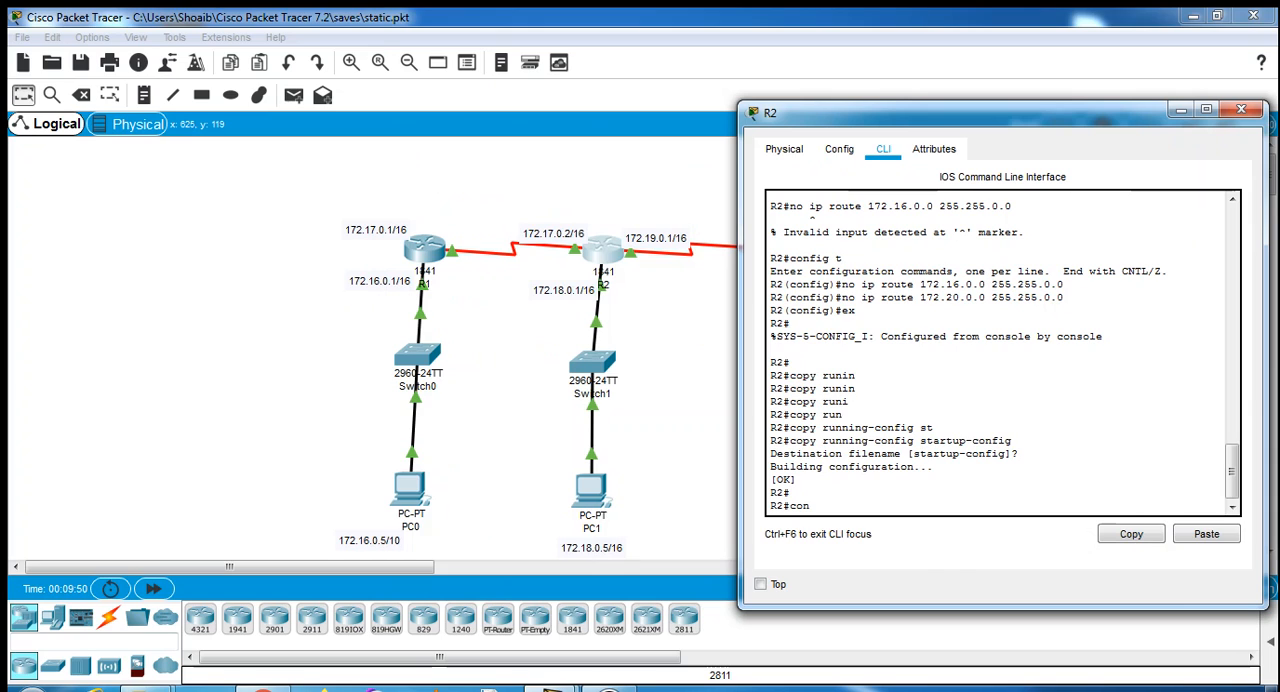
{"action": "type", "text": "config t"}
{"action": "key", "text": "Return"}
{"action": "key", "text": "Return"}
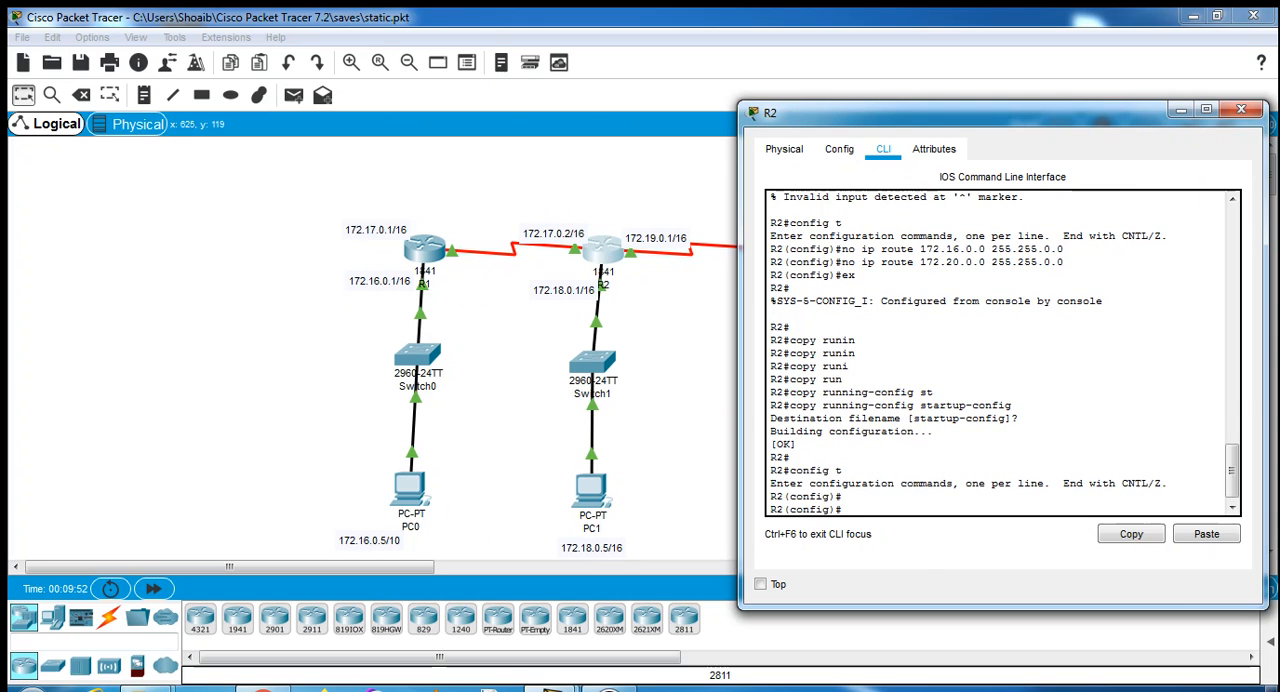
- Enter RIP routing configuration on R2 with router rip and set it to version 2
{"action": "type", "text": "route"}
{"action": "key", "text": "Tab"}
{"action": "type", "text": "r "}
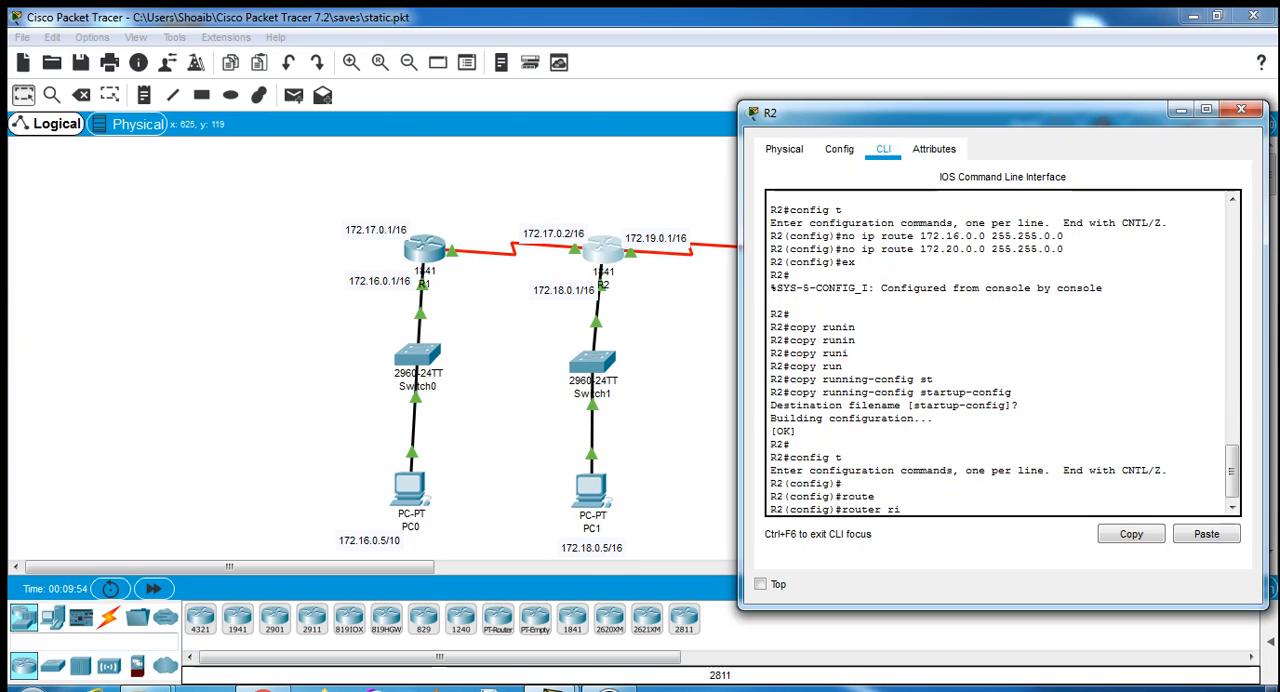
{"action": "type", "text": "ri"}
{"action": "key", "text": "Tab"}
{"action": "key", "text": "Return"}
{"action": "type", "text": "ver"}
{"action": "key", "text": "Tab"}
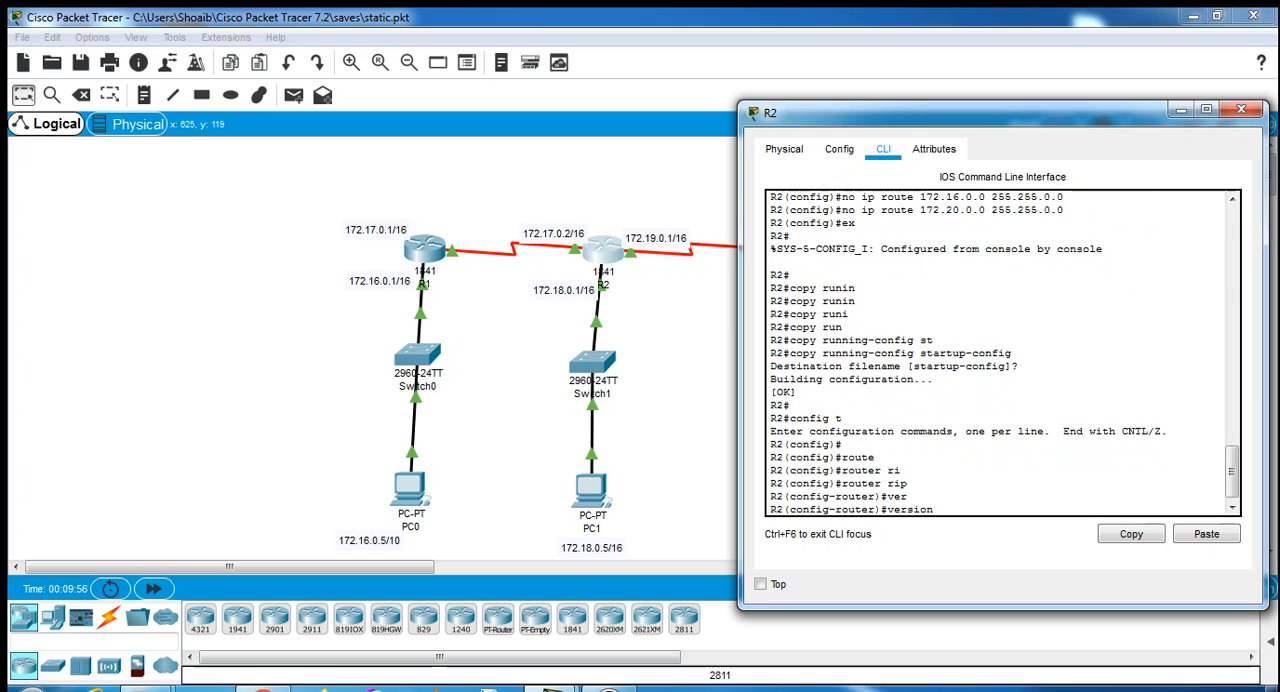
{"action": "type", "text": "2"}
{"action": "key", "text": "Return"}
- Advertise network 172.17.0.0 in R2's RIP configuration
{"action": "type", "text": "net"}
{"action": "key", "text": "Tab"}
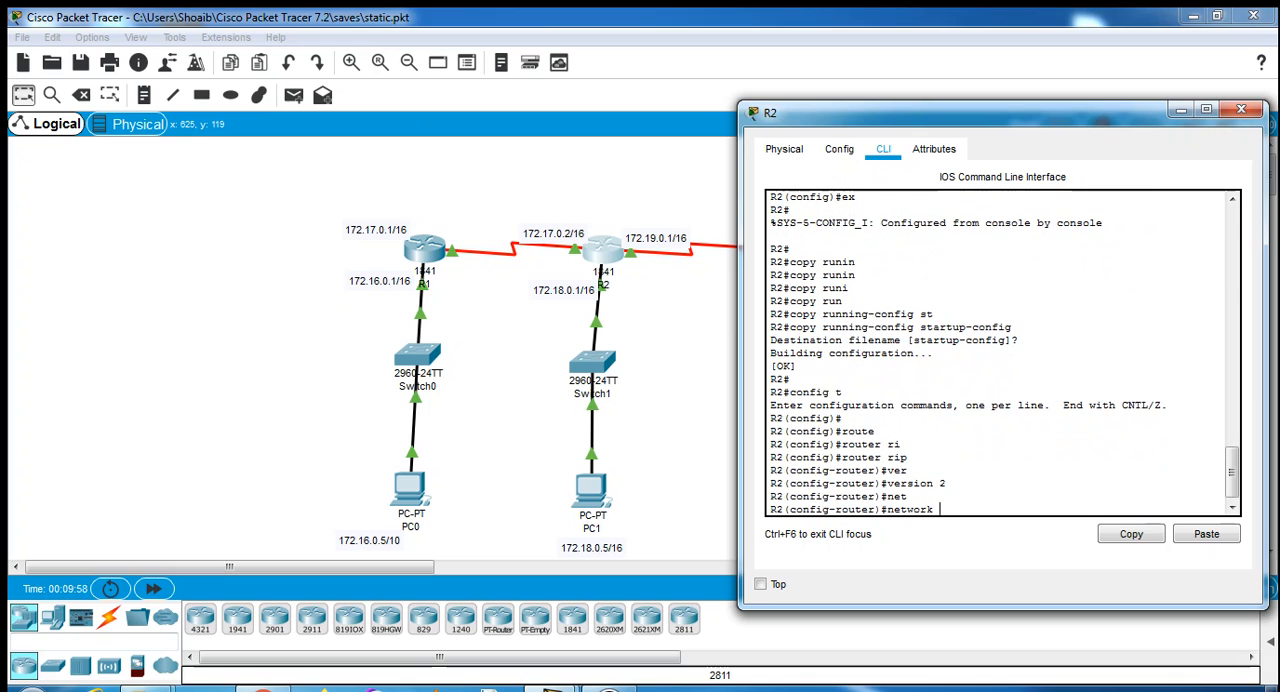
{"action": "type", "text": "172.17.0.0"}
{"action": "key", "text": "Return"}
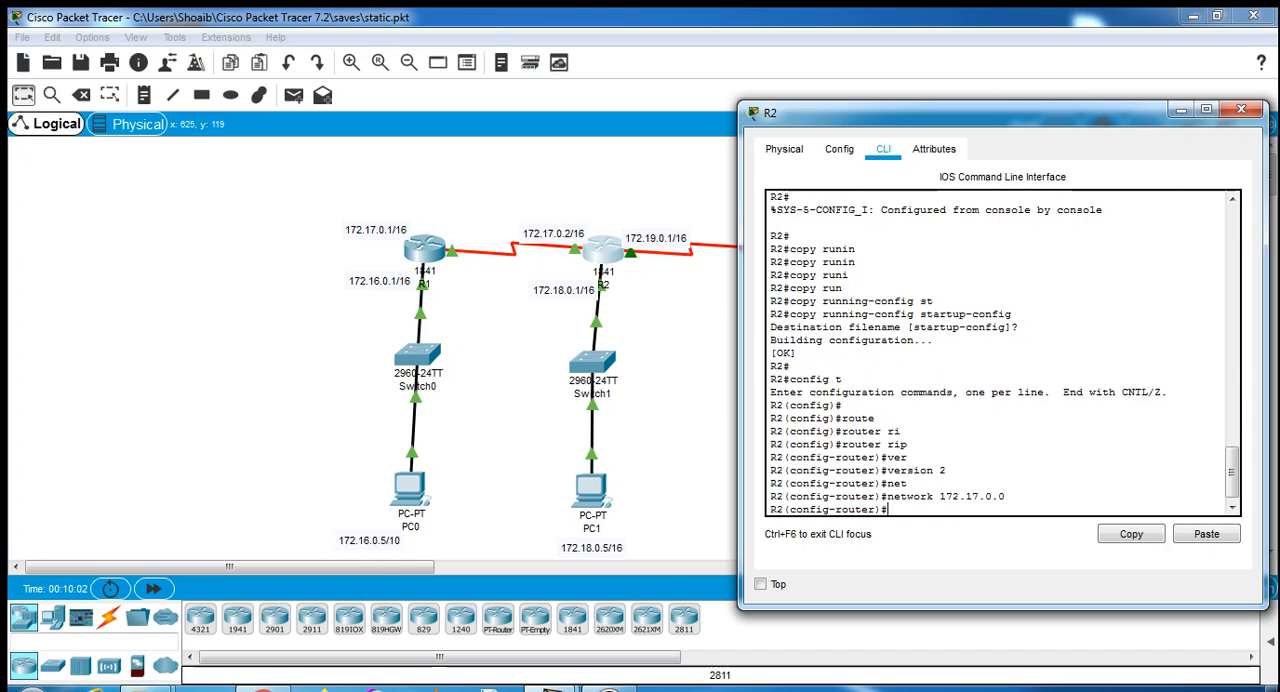
- Add network 172.18.0.0 to R2's RIP configuration
{"action": "key", "text": "Up"}
{"action": "key", "text": "BackSpace"}
{"action": "key", "text": "BackSpace"}
{"action": "type", "text": "8.0"}
{"action": "key", "text": "Return"}
- Add network 172.19.0.0 to R2's RIP configuration
{"action": "key", "text": "Up"}
{"action": "key", "text": "Left"}
{"action": "key", "text": "Left"}
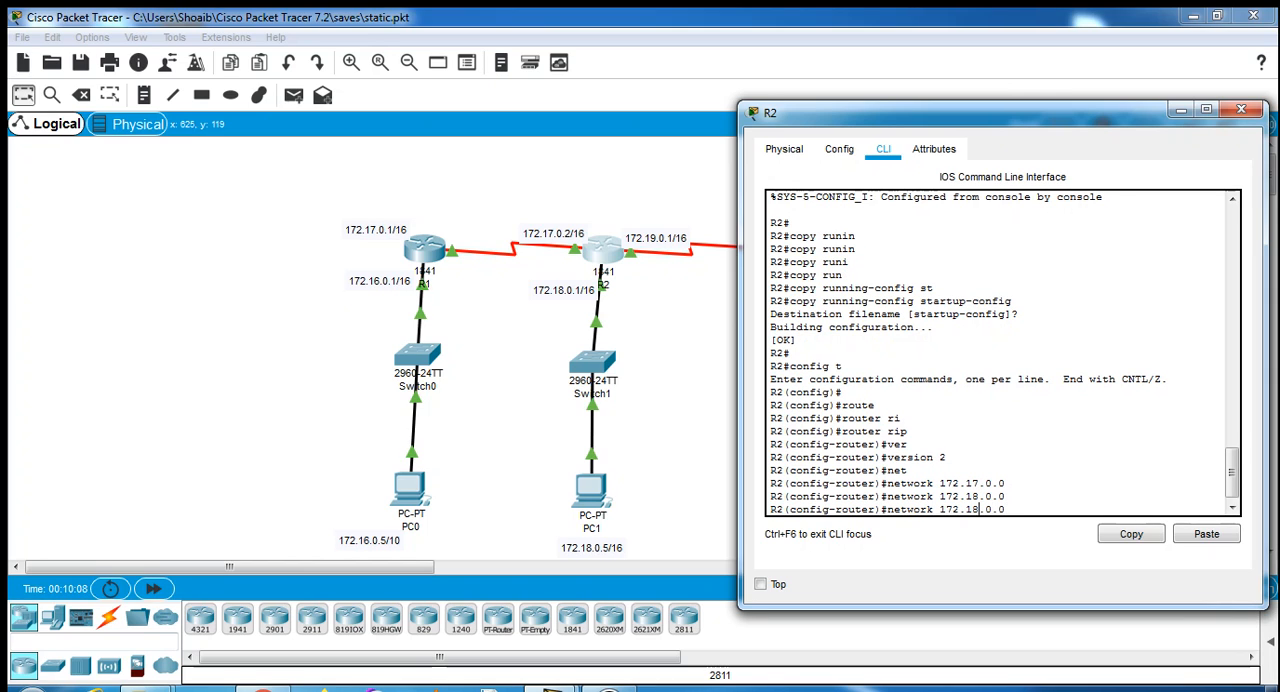
{"action": "key", "text": "BackSpace"}
{"action": "type", "text": "9"}
{"action": "key", "text": "Return"}
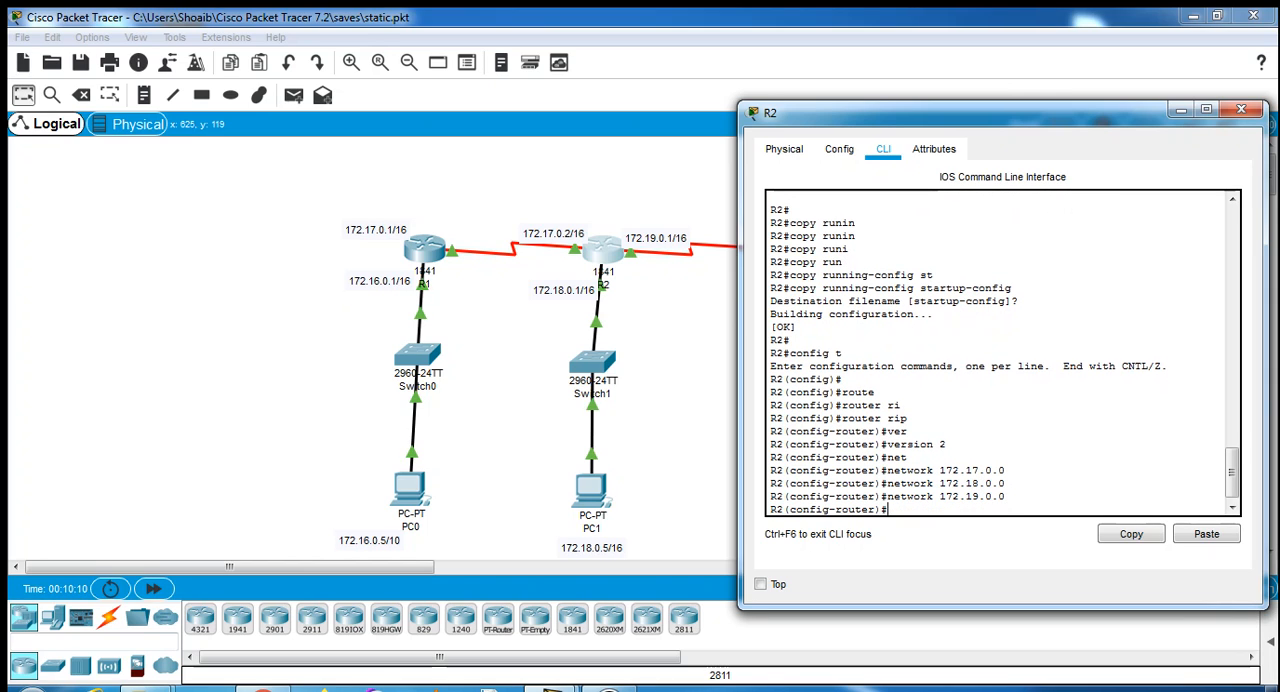
- Exit R2's RIP and global configuration modes back to the privileged prompt
{"action": "key", "text": "Return"}
{"action": "type", "text": "ex"}
{"action": "key", "text": "Return"}
{"action": "type", "text": "ex"}
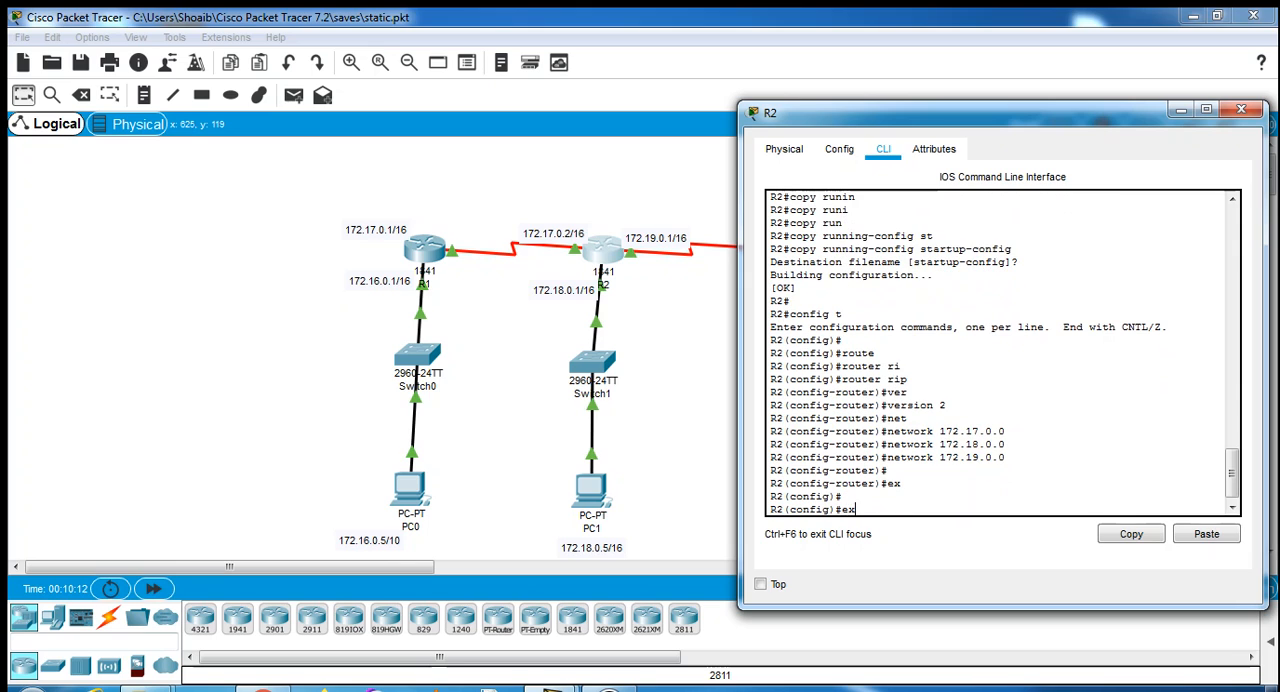
{"action": "key", "text": "Return"}
- Save R2's configuration with copy running-config startup-config, accepting the default destination filename
{"action": "type", "text": "copo"}
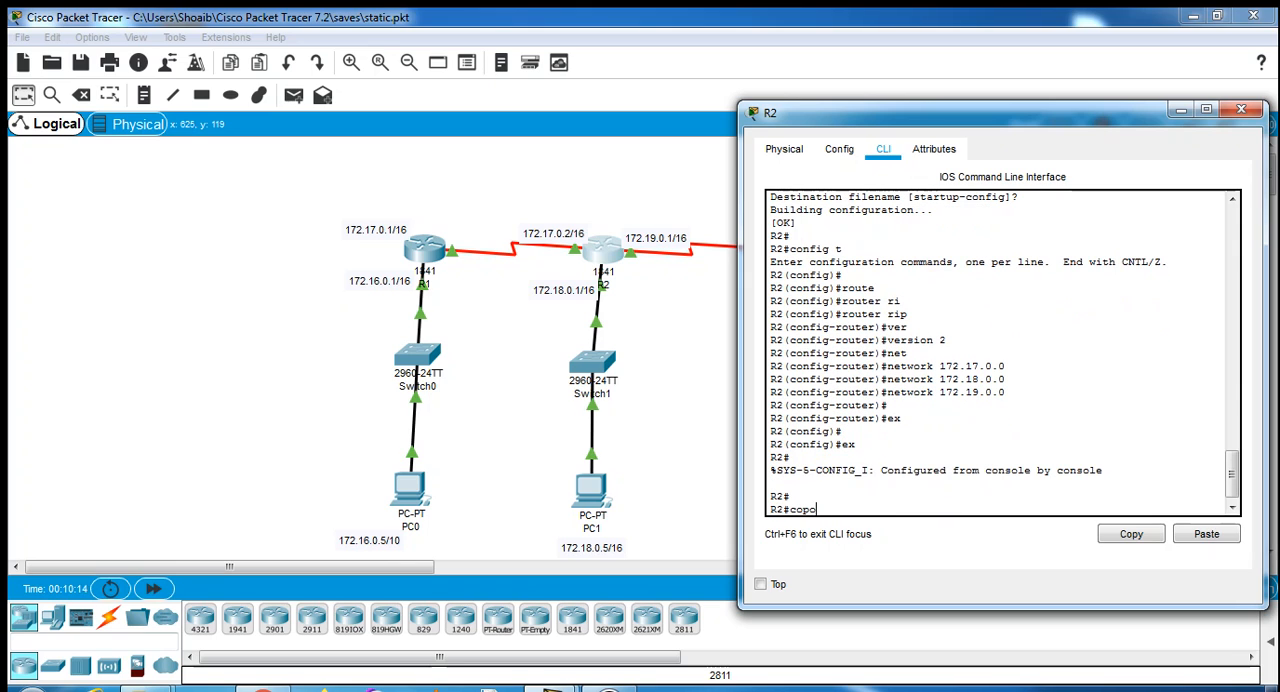
{"action": "type", "text": "y runb"}
{"action": "key", "text": "Tab"}
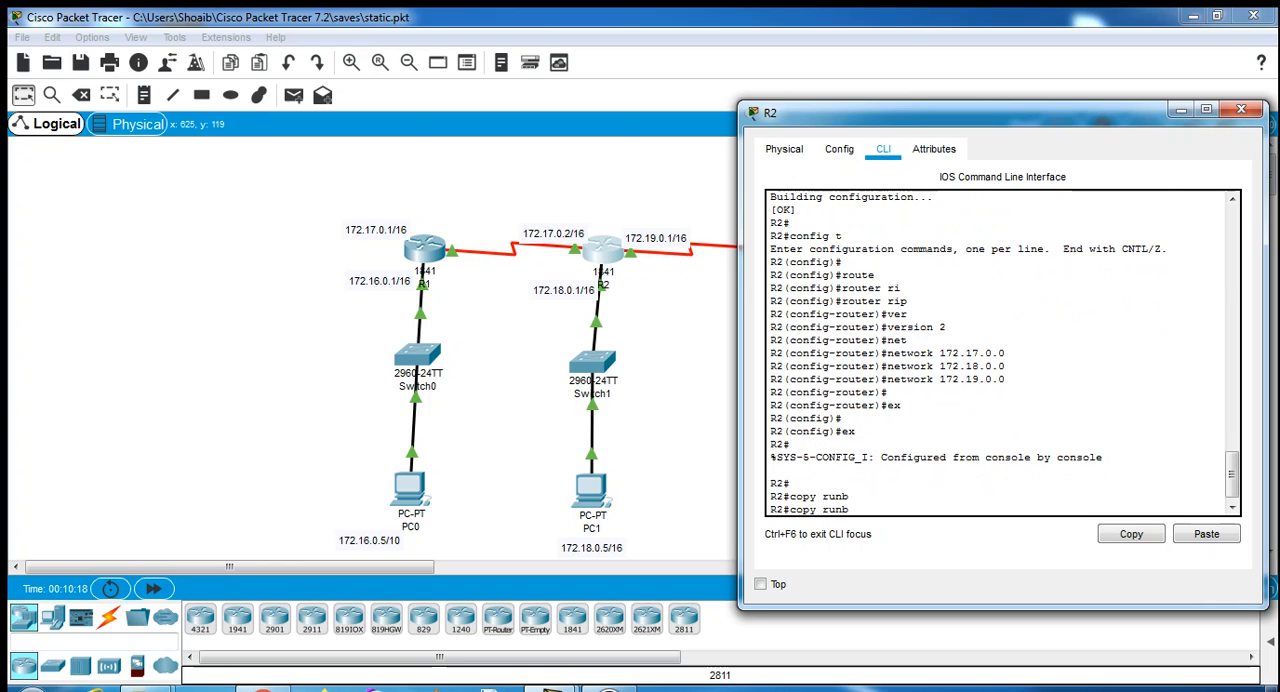
{"action": "key", "text": "BackSpace"}
{"action": "type", "text": "n"}
{"action": "key", "text": "Tab"}
{"action": "type", "text": "sta"}
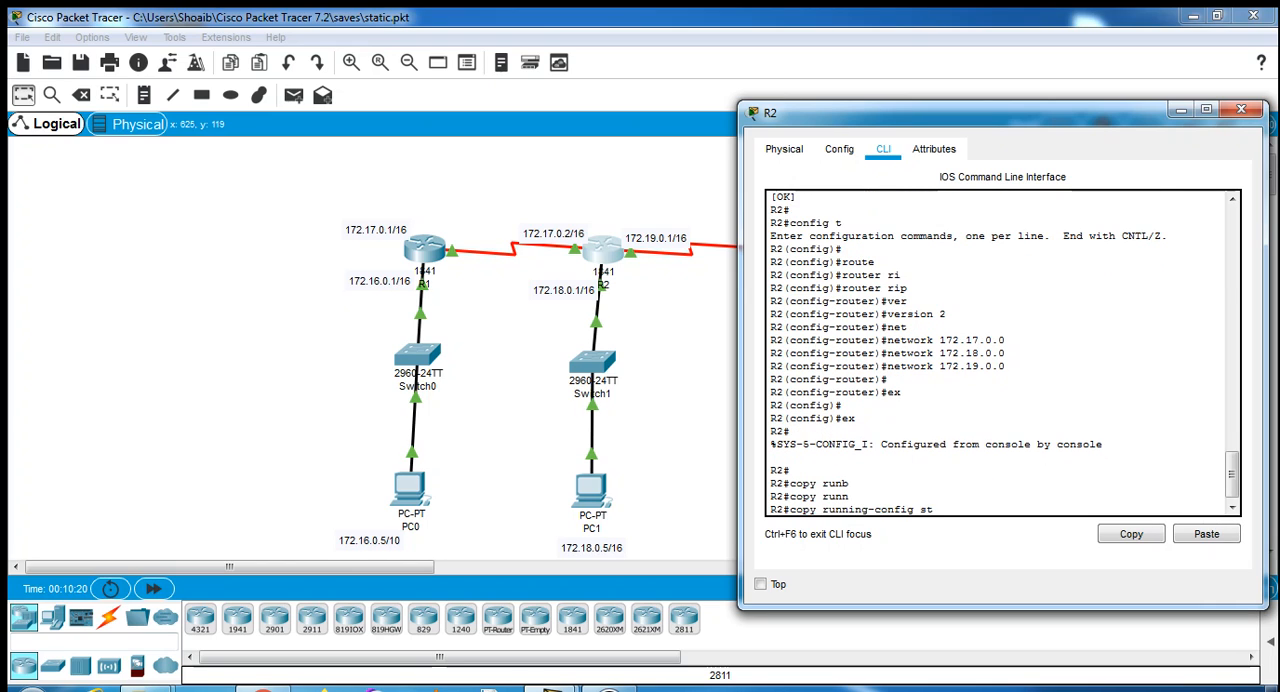
{"action": "key", "text": "Tab"}
{"action": "key", "text": "Return"}
{"action": "key", "text": "Return"}
{"action": "key", "text": "Return"}
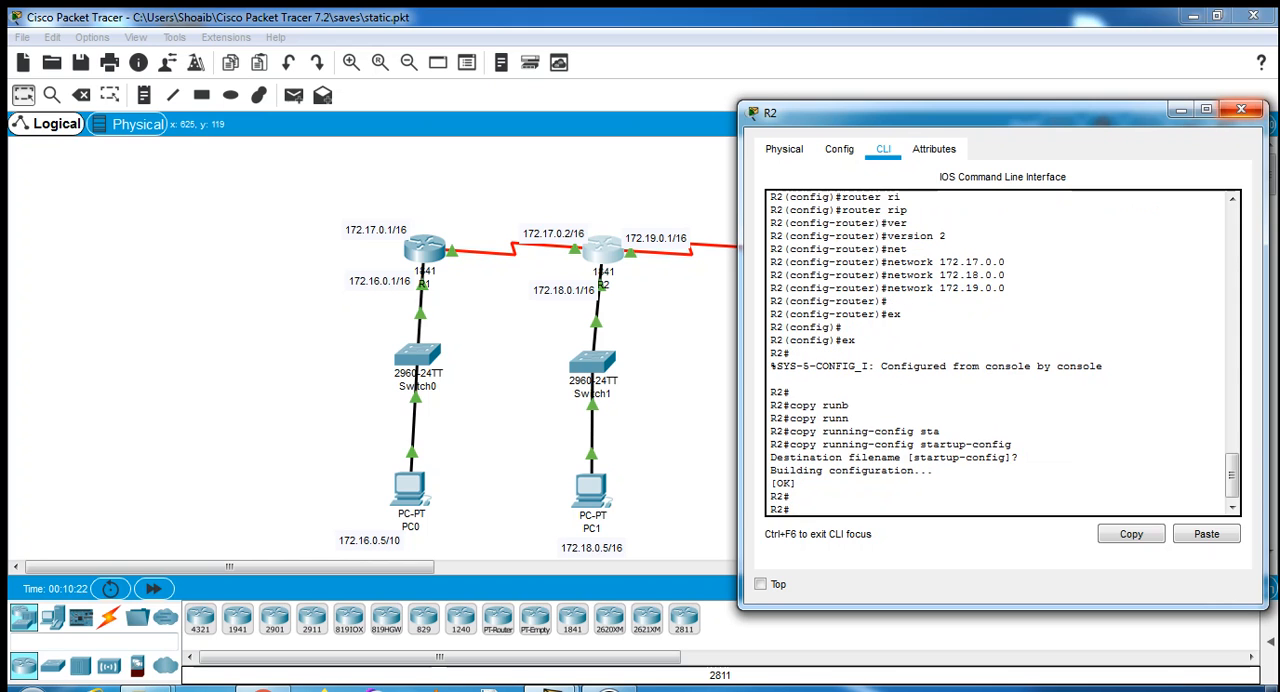
- Close R2's window and enter global configuration mode in router R3's command line with config t
{"action": "left_click", "coordinate": [1241, 109]}
{"action": "left_click", "coordinate": [777, 250]}
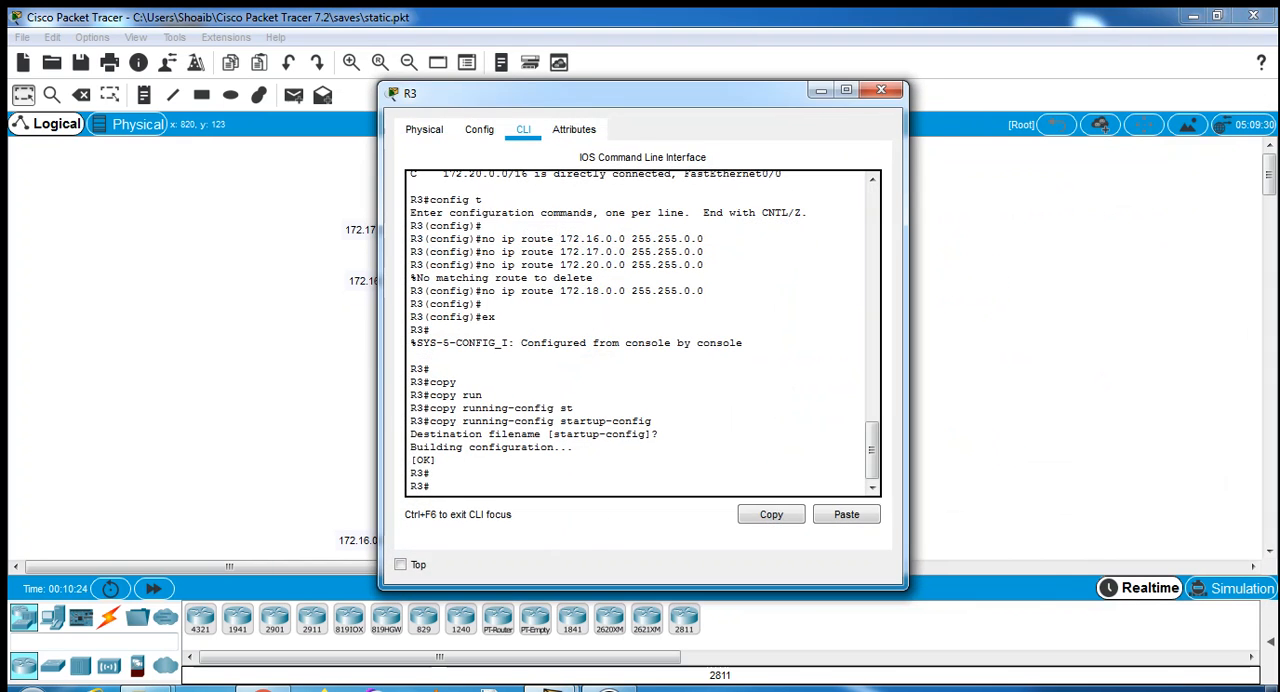
{"action": "left_click_drag", "start_coordinate": [614, 89], "coordinate": [1149, 140]}
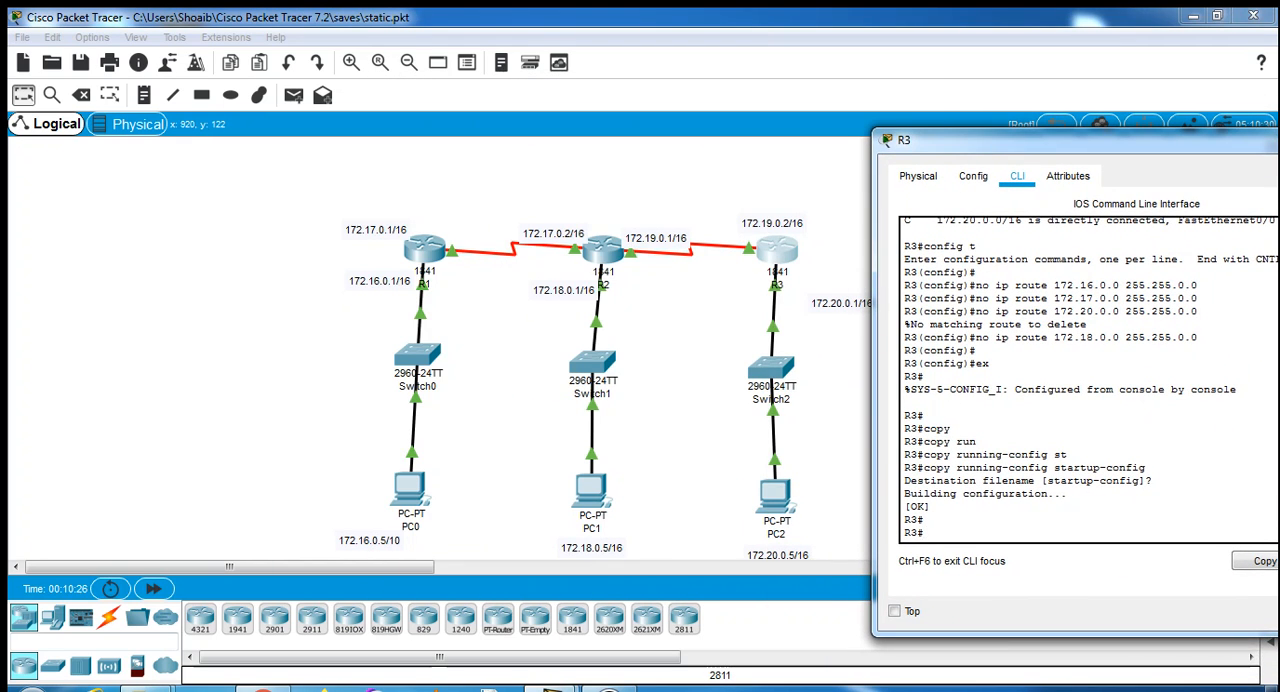
{"action": "type", "text": "e"}
{"action": "type", "text": "onfi"}
{"action": "type", "text": "ig t"}
{"action": "key", "text": "Return"}
{"action": "key", "text": "Return"}
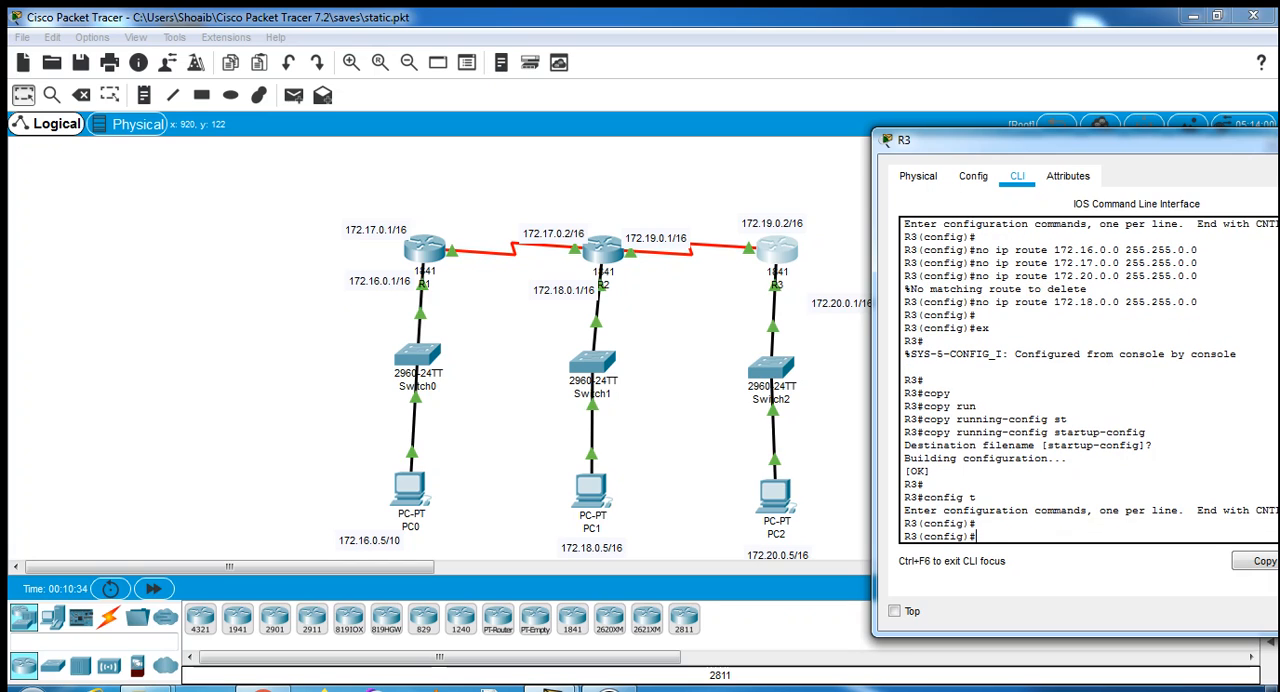
- Enable RIP routing on R3 and set it to version 2
{"action": "type", "text": "route"}
{"action": "key", "text": "Tab"}
{"action": "type", "text": "r"}
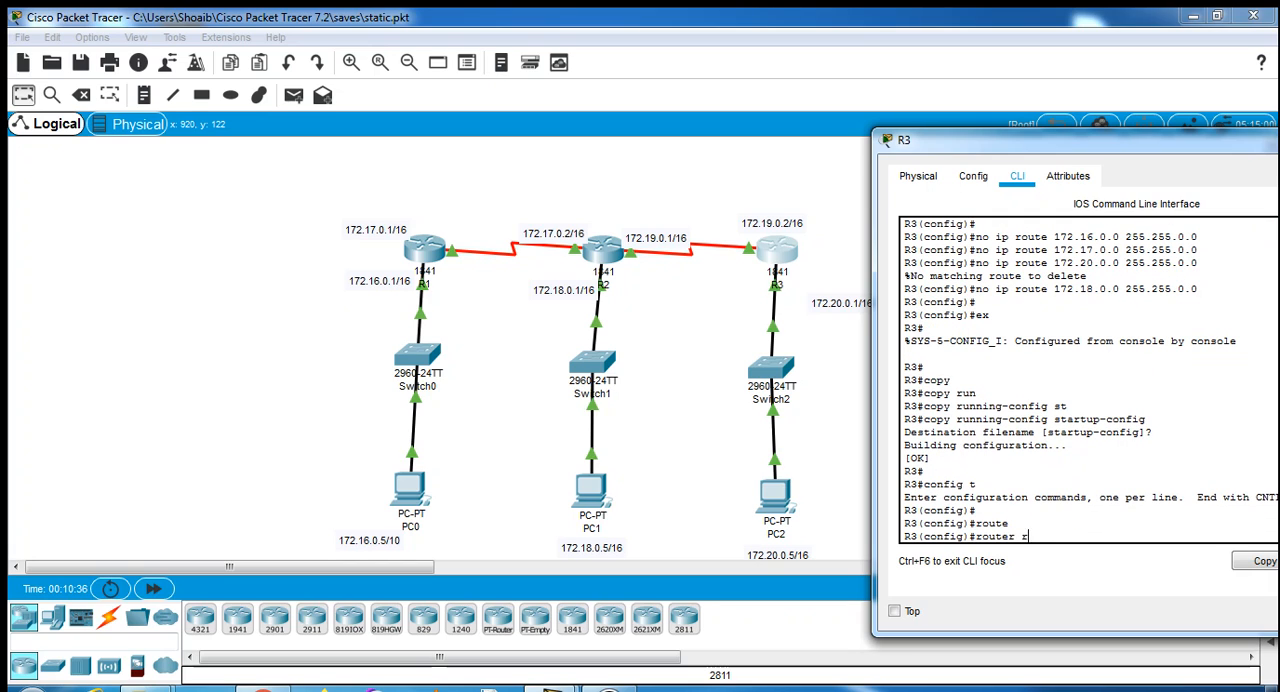
{"action": "type", "text": "ip"}
{"action": "key", "text": "Return"}
{"action": "type", "text": "ver"}
{"action": "key", "text": "Tab"}
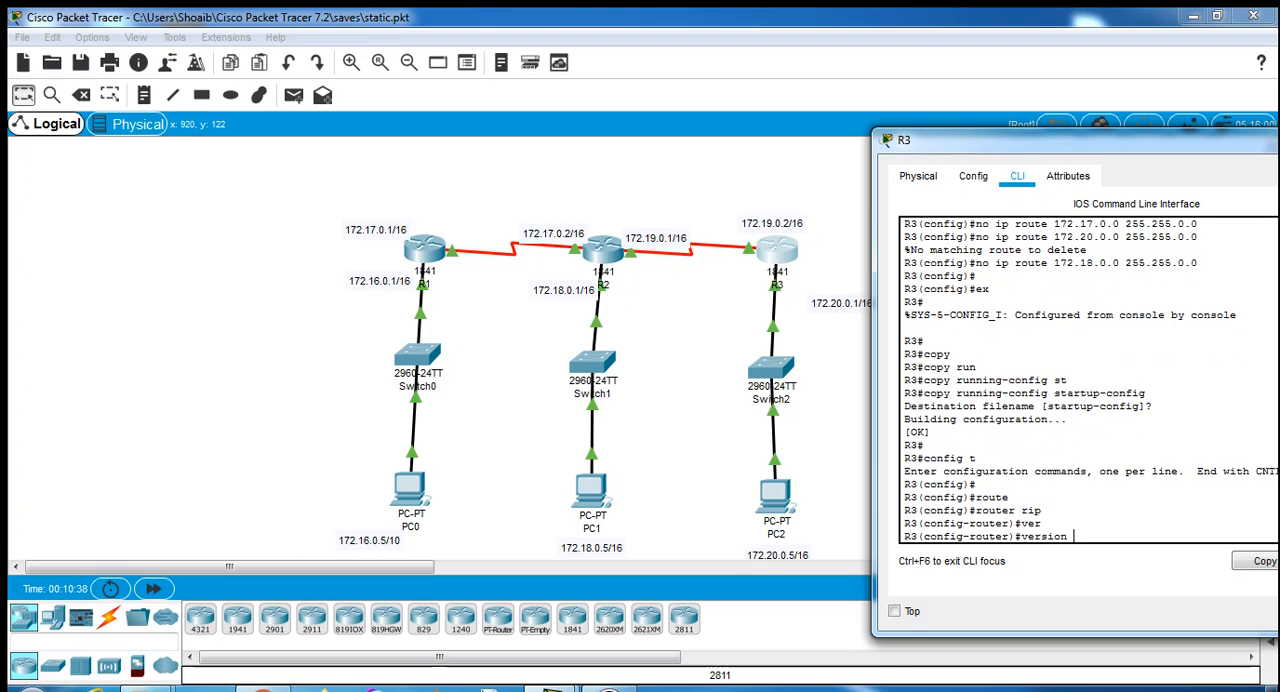
{"action": "type", "text": "2"}
{"action": "key", "text": "Return"}
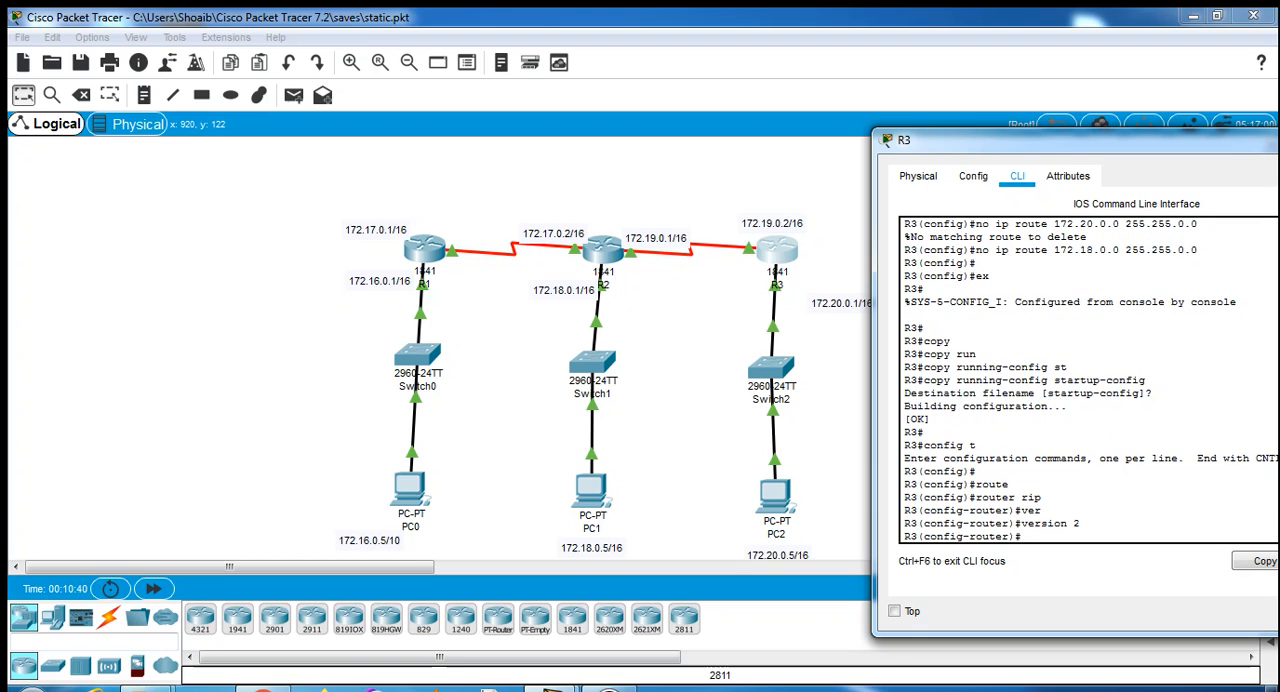
- Add network 172.19.0.0 to R3's RIP configuration
{"action": "type", "text": "netw"}
{"action": "key", "text": "Tab"}
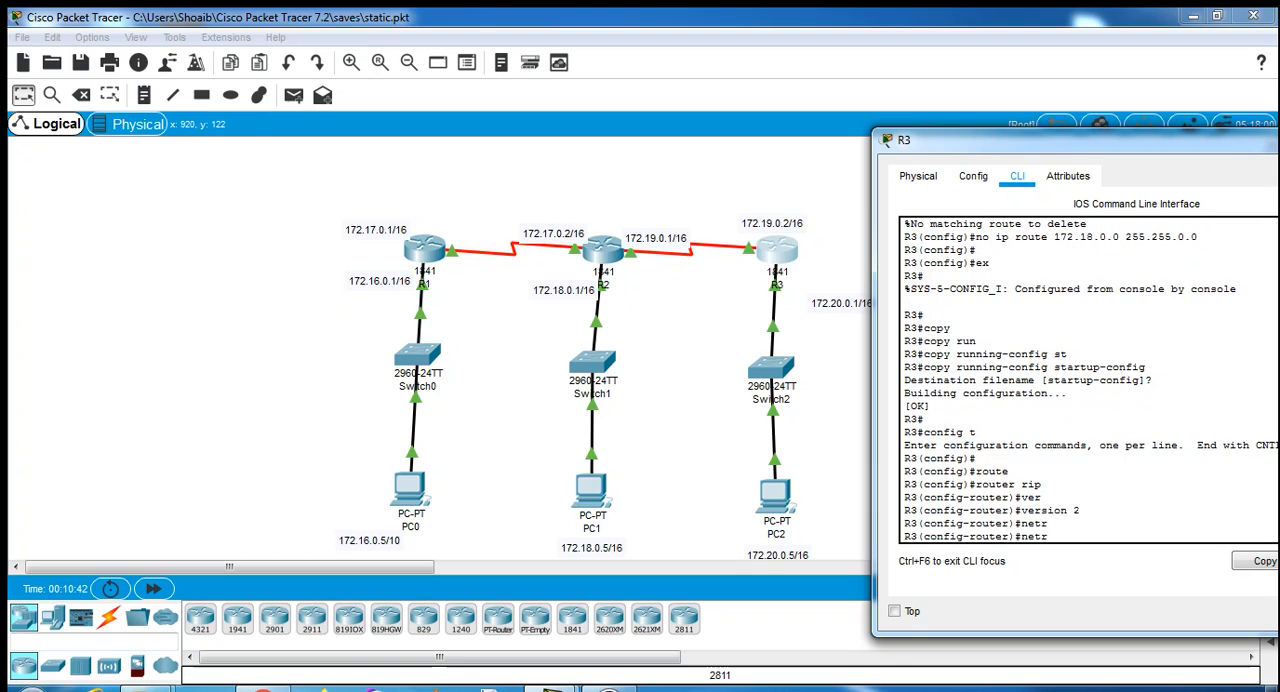
{"action": "key", "text": "BackSpace"}
{"action": "key", "text": "Tab"}
{"action": "type", "text": "172.19.0"}
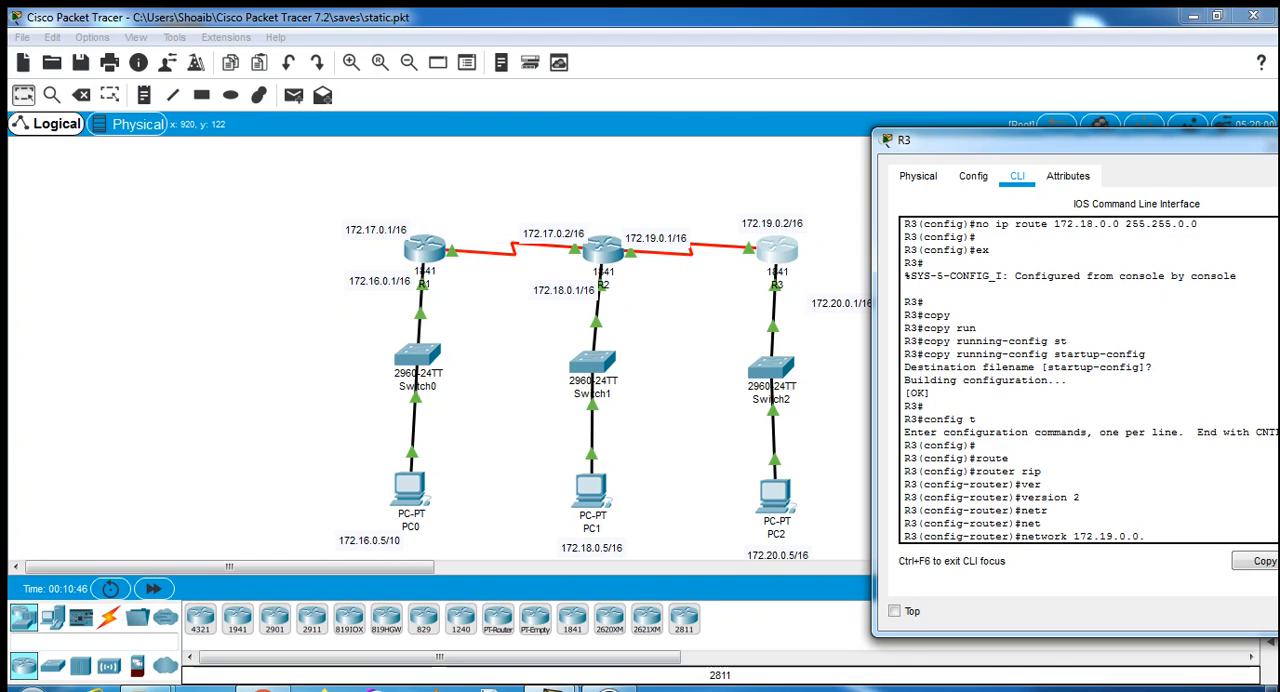
{"action": "type", "text": ".0."}
{"action": "key", "text": "BackSpace"}
{"action": "key", "text": "Return"}
- Add network 172.20.0.0 to R3's RIP configuration
{"action": "key", "text": "Up"}
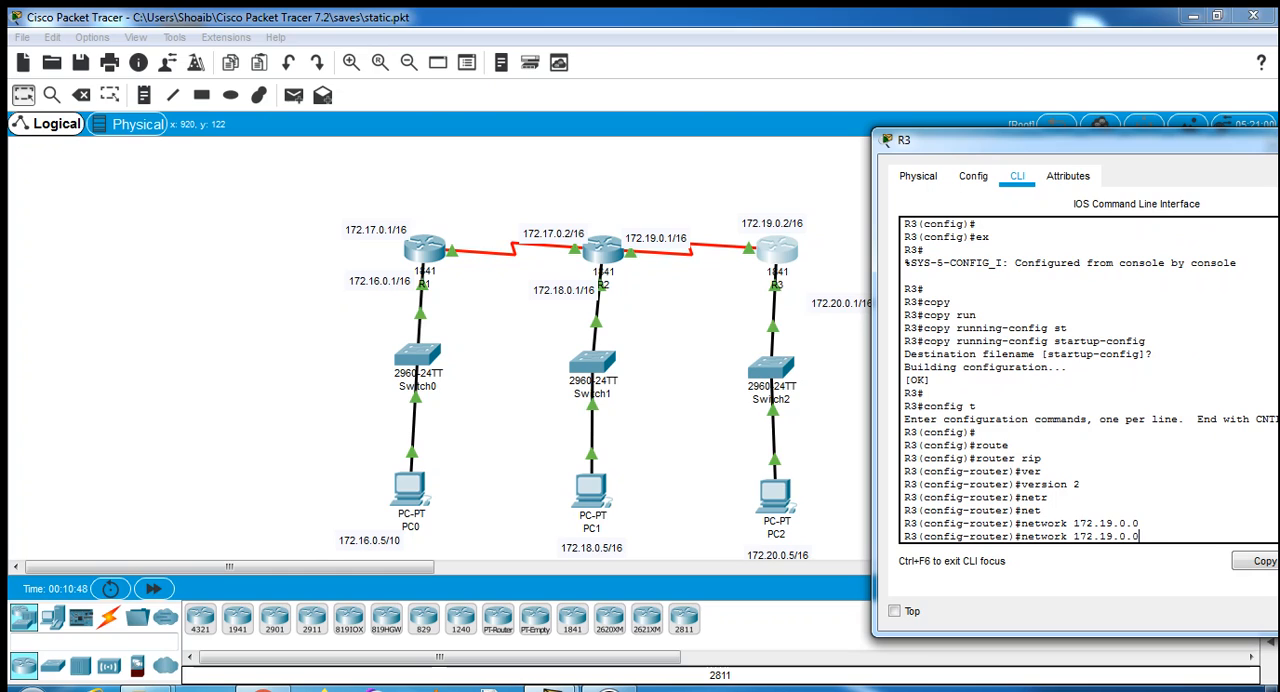
{"action": "key", "text": "Left"}
{"action": "key", "text": "Left"}
{"action": "key", "text": "Left"}
{"action": "key", "text": "BackSpace"}
{"action": "key", "text": "BackSpace"}
{"action": "type", "text": "20"}
{"action": "key", "text": "Return"}
{"action": "key", "text": "Return"}
- Exit R3's RIP and global configuration modes back to the privileged prompt
{"action": "type", "text": "ex"}
{"action": "key", "text": "Return"}
{"action": "key", "text": "Return"}
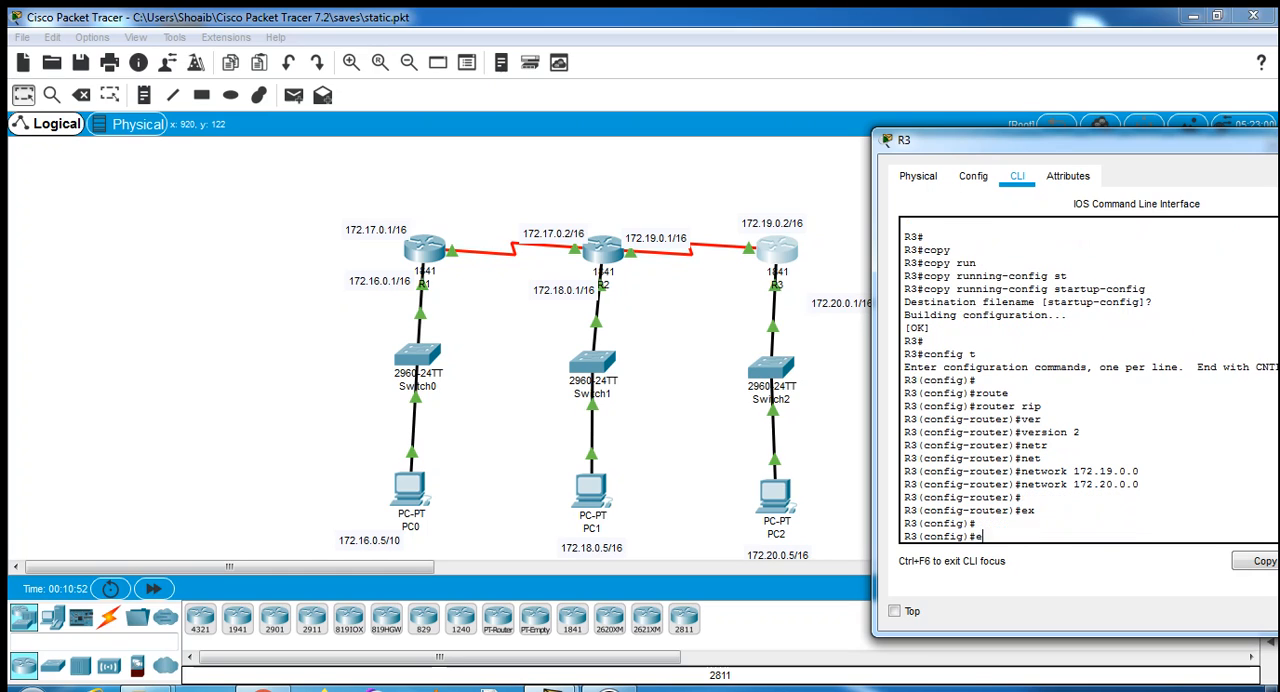
{"action": "type", "text": "e4x"}
{"action": "key", "text": "Return"}
- Save R3's configuration with copy running-config startup-config, accepting the default destination filename
{"action": "type", "text": "copu"}
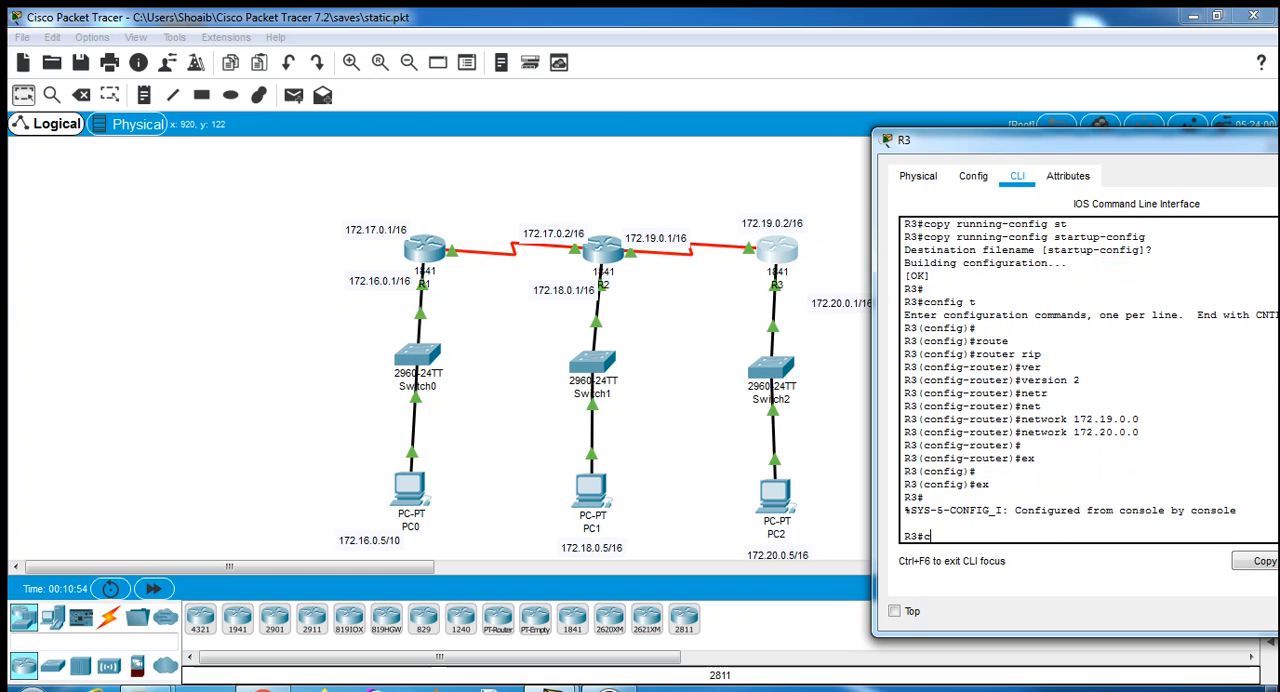
{"action": "key", "text": "Tab"}
{"action": "key", "text": "BackSpace"}
{"action": "type", "text": "y run"}
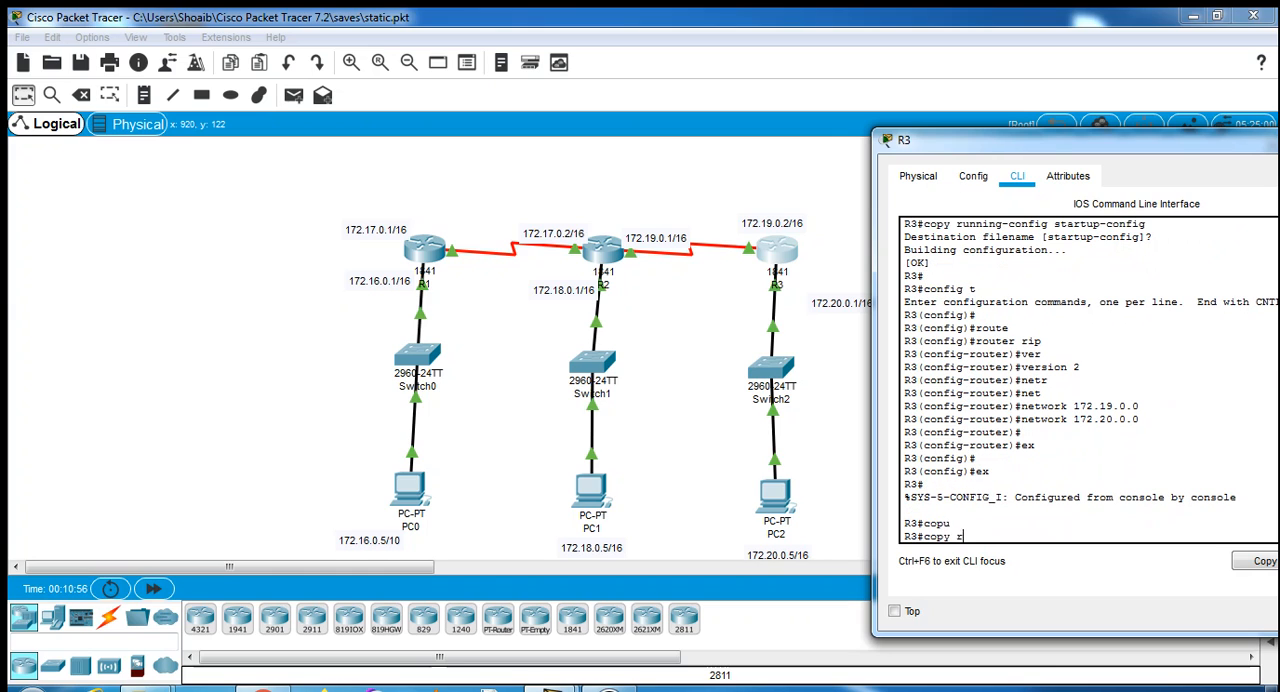
{"action": "key", "text": "Tab"}
{"action": "type", "text": "sta"}
{"action": "key", "text": "Tab"}
{"action": "key", "text": "Return"}
{"action": "key", "text": "Return"}
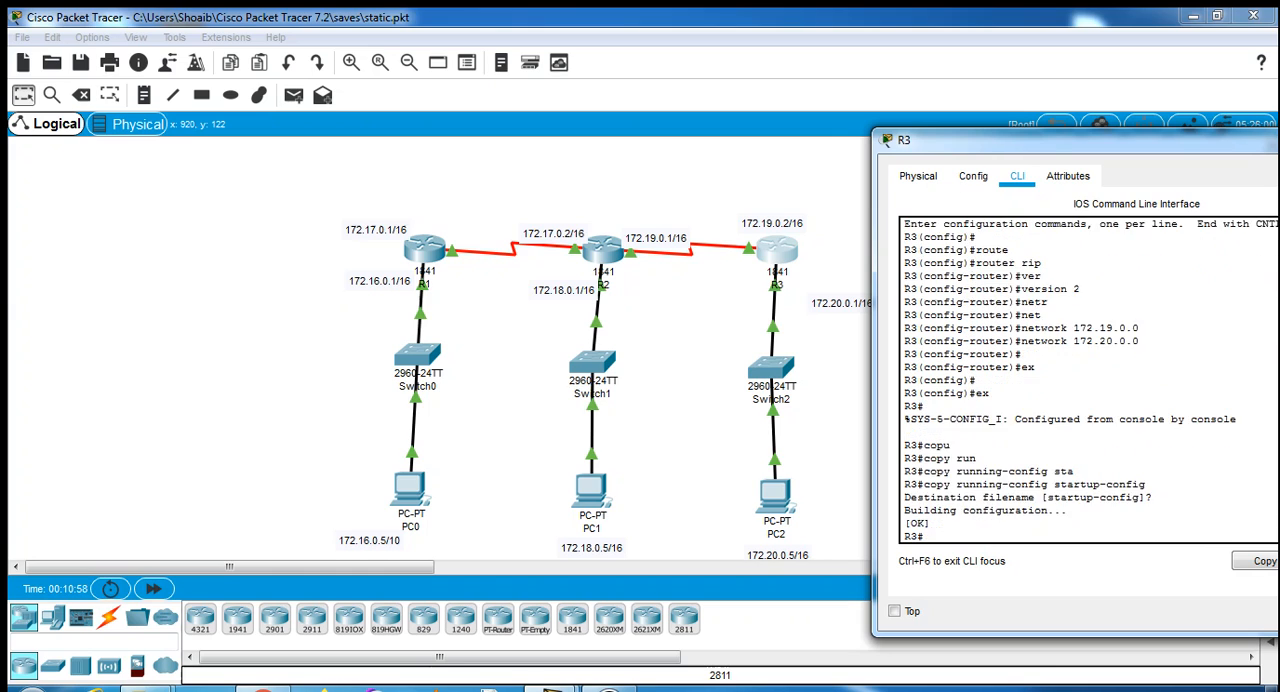
- Display R3's routing table with show ip route and examine the RIP routes and the hop count for 172.16.0.0/16
{"action": "type", "text": "show ip route"}
{"action": "key", "text": "Return"}
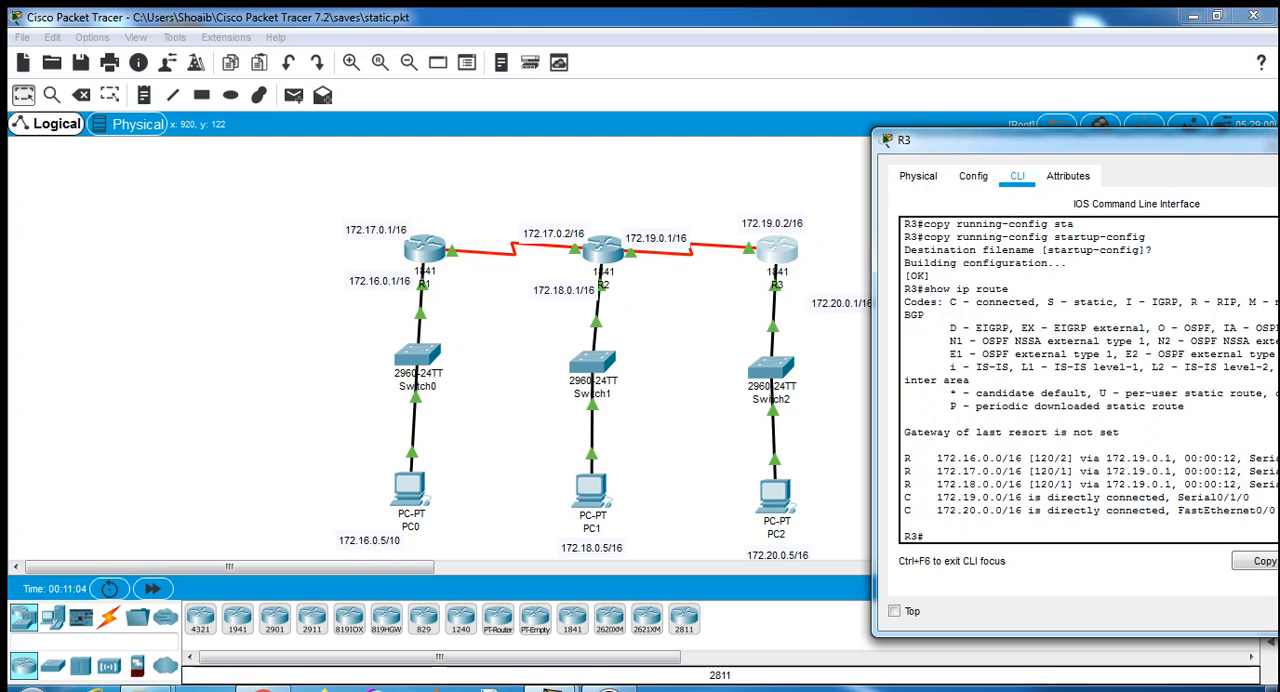
{"action": "left_click_drag", "start_coordinate": [1066, 141], "coordinate": [916, 126]}
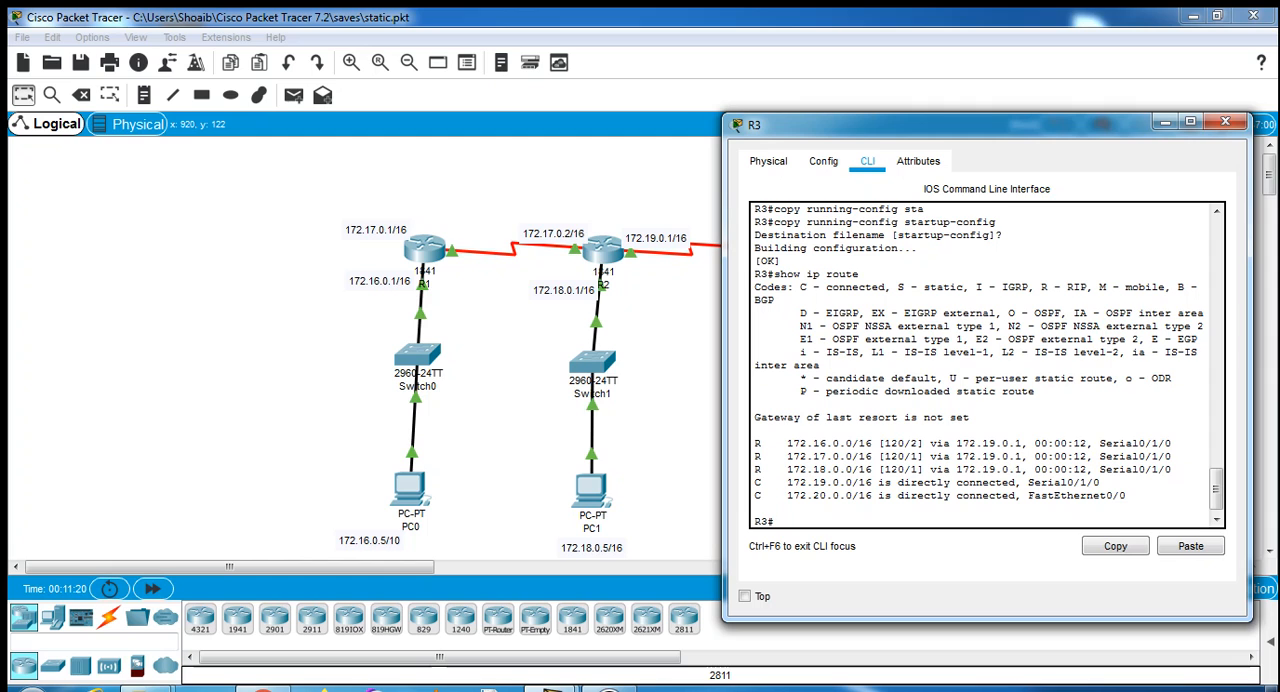
{"action": "left_click_drag", "start_coordinate": [925, 125], "coordinate": [1092, 156]}
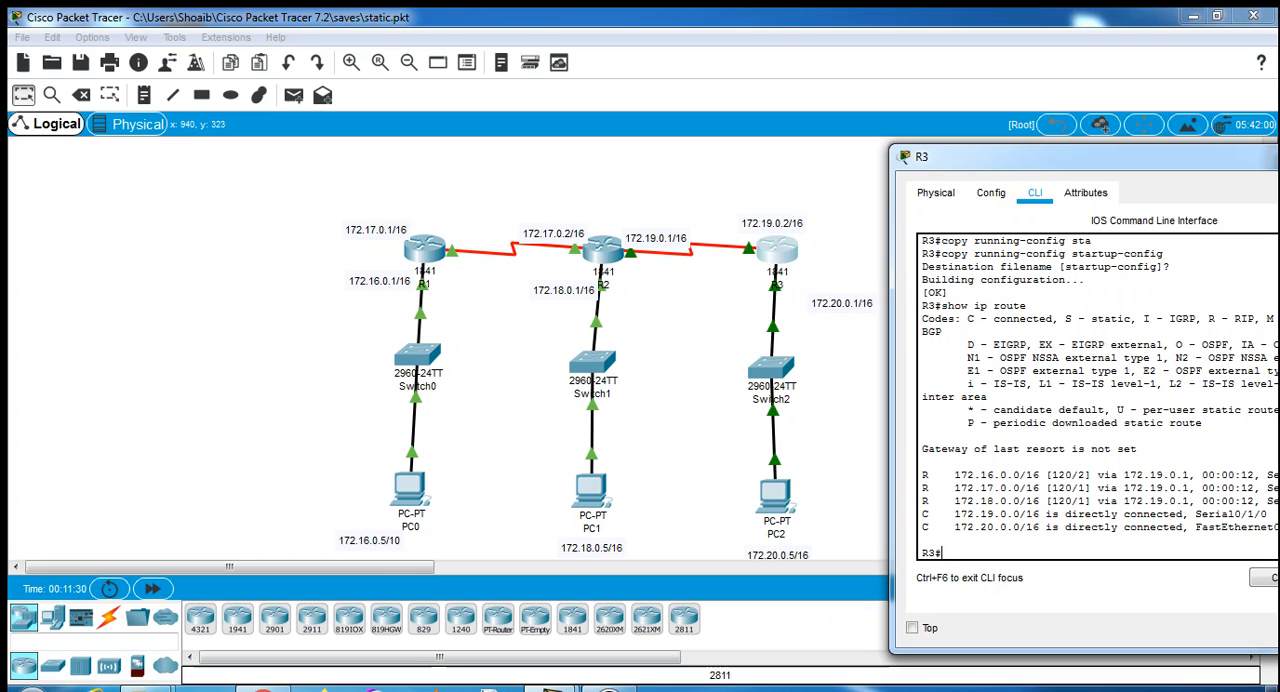
{"action": "left_click_drag", "start_coordinate": [1086, 475], "coordinate": [1078, 475]}
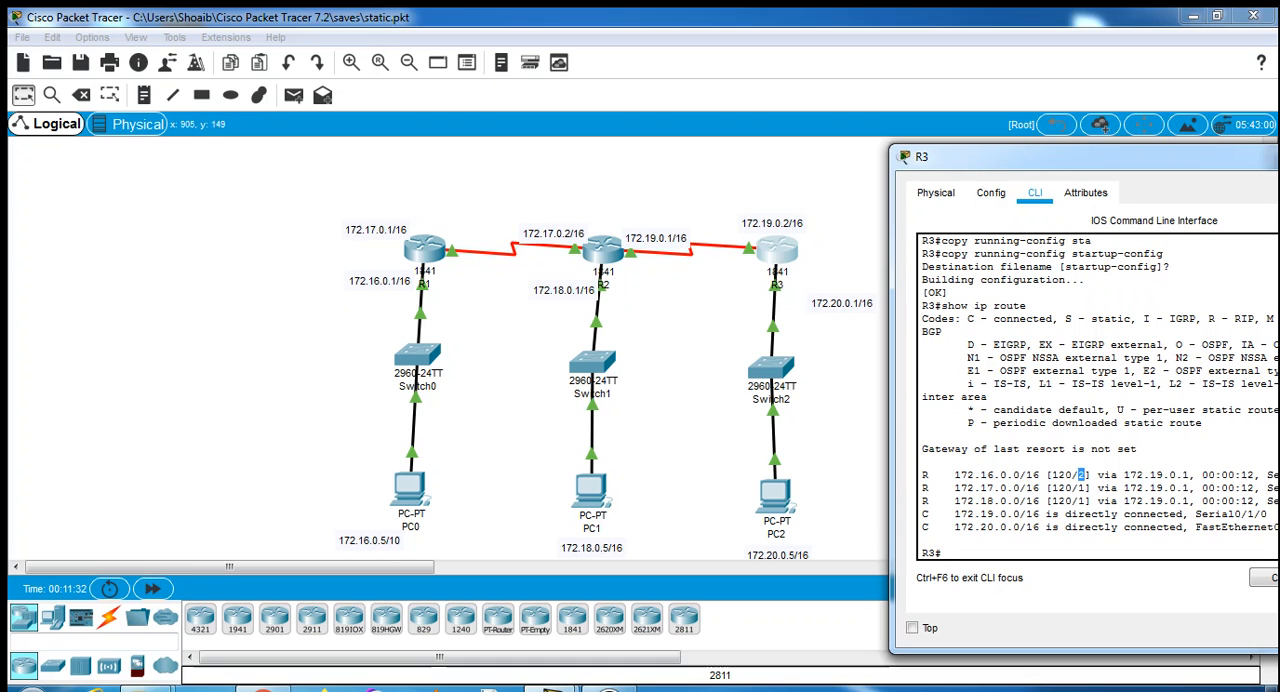
{"action": "left_click", "coordinate": [666, 211]}
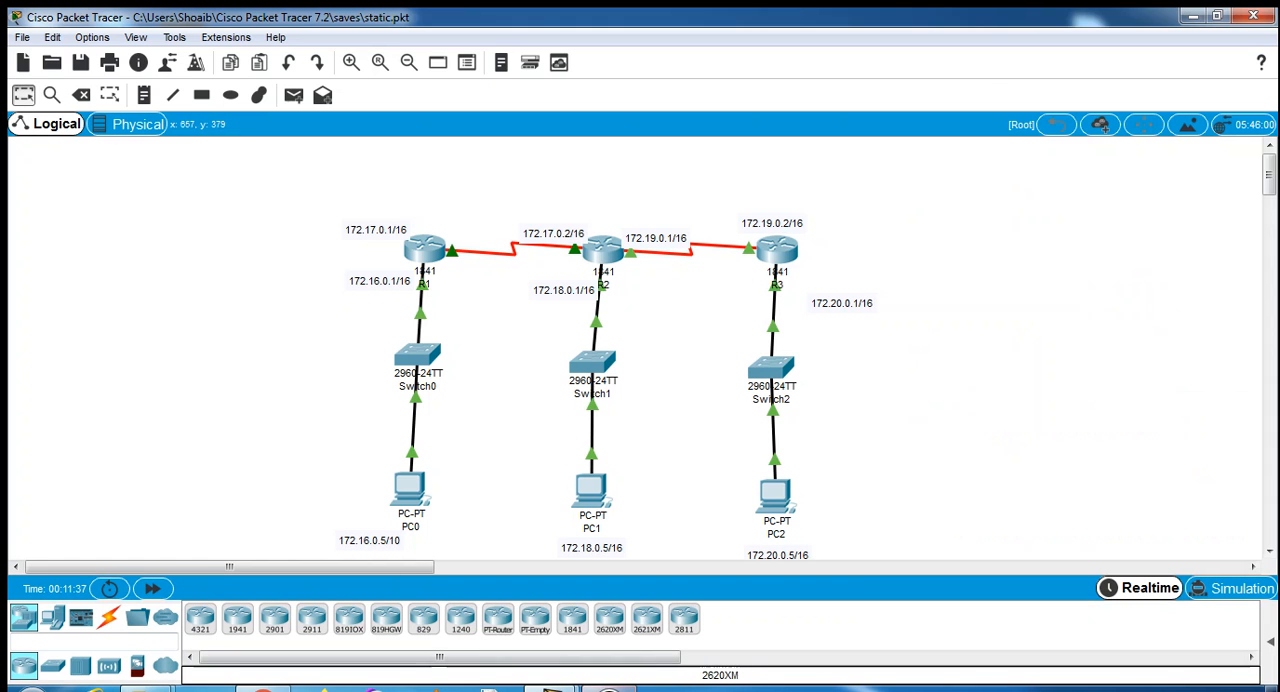
- Open PC0 and check its IP address, subnet mask and default gateway settings
{"action": "left_click", "coordinate": [409, 488]}
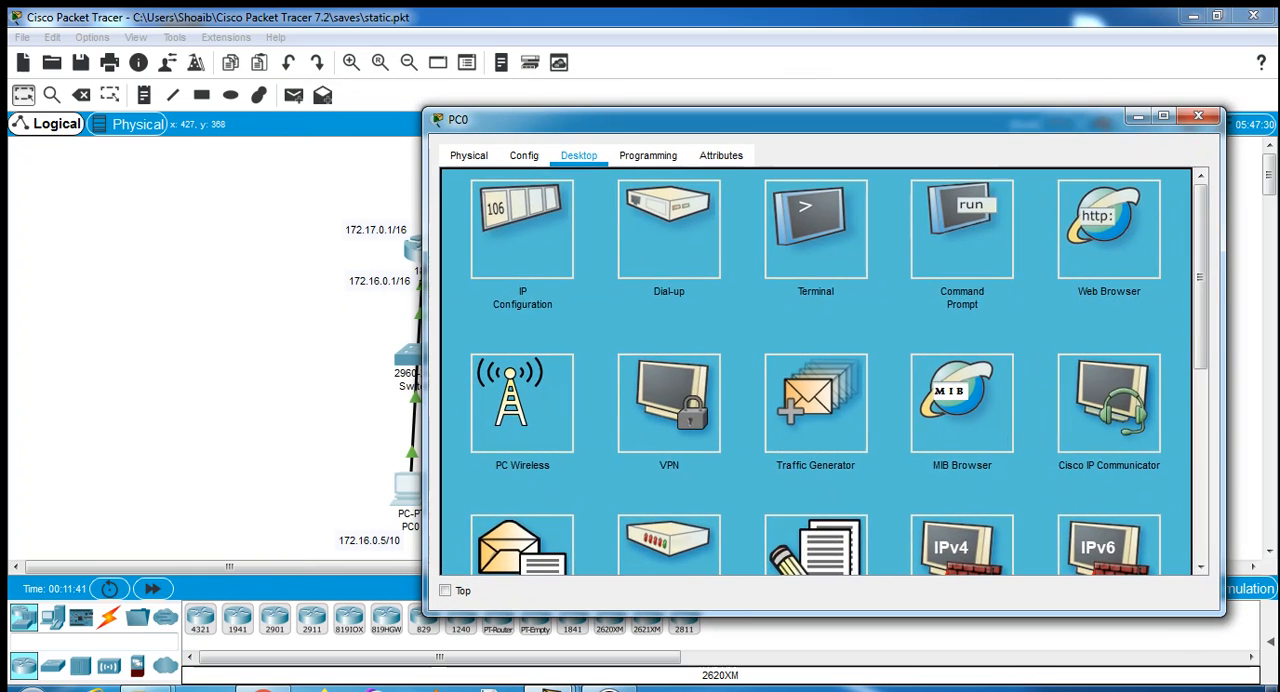
{"action": "left_click", "coordinate": [823, 210]}
{"action": "left_click", "coordinate": [524, 169]}
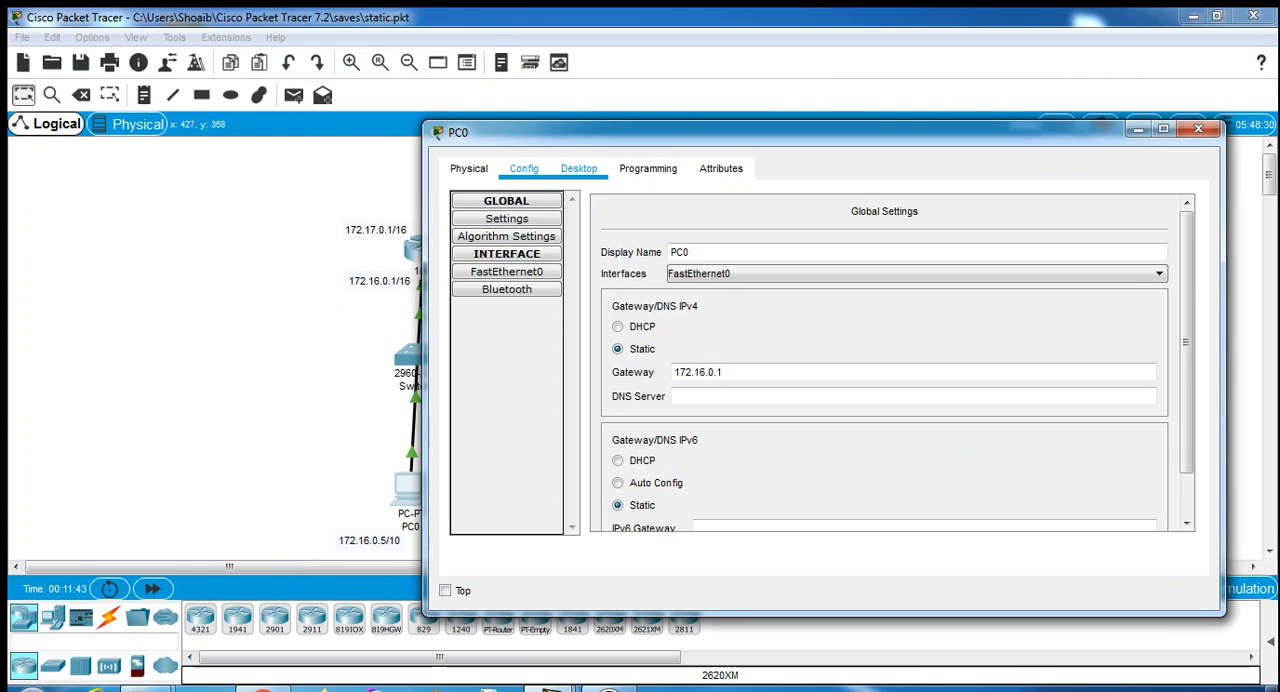
{"action": "left_click", "coordinate": [579, 169]}
{"action": "left_click", "coordinate": [1182, 202]}
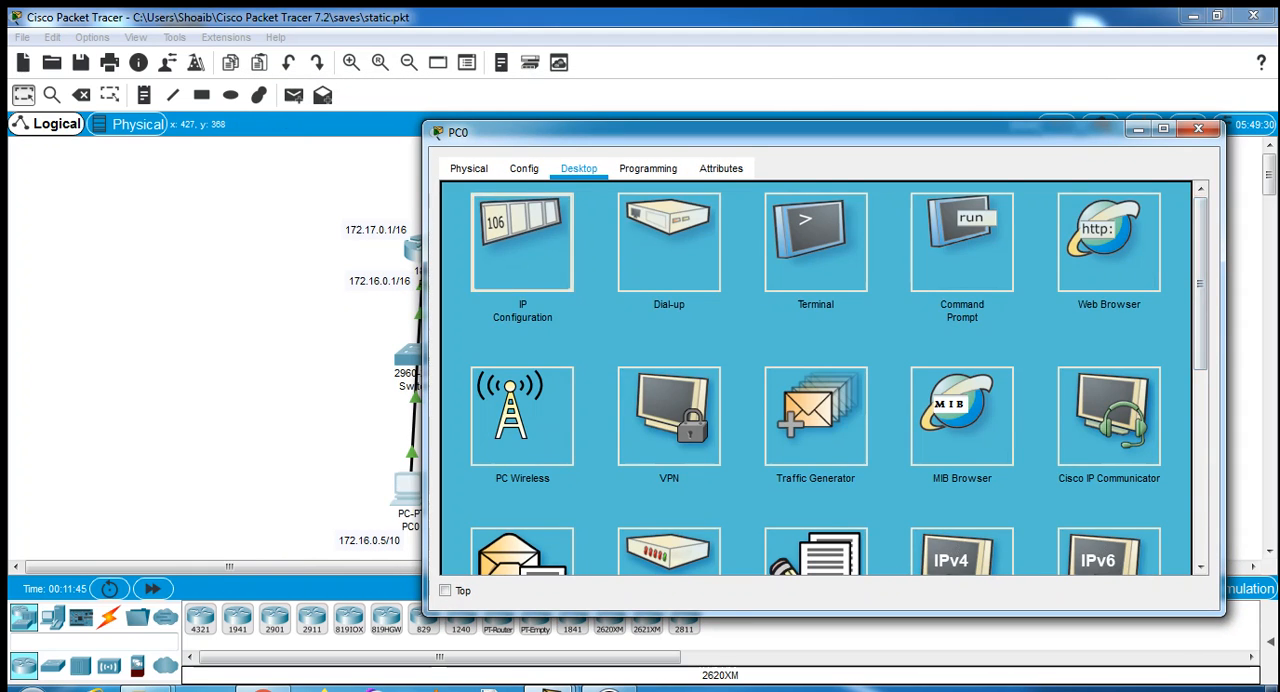
{"action": "left_click", "coordinate": [520, 243]}
{"action": "scroll", "coordinate": [780, 231], "scroll_direction": "up", "scroll_amount": 2}
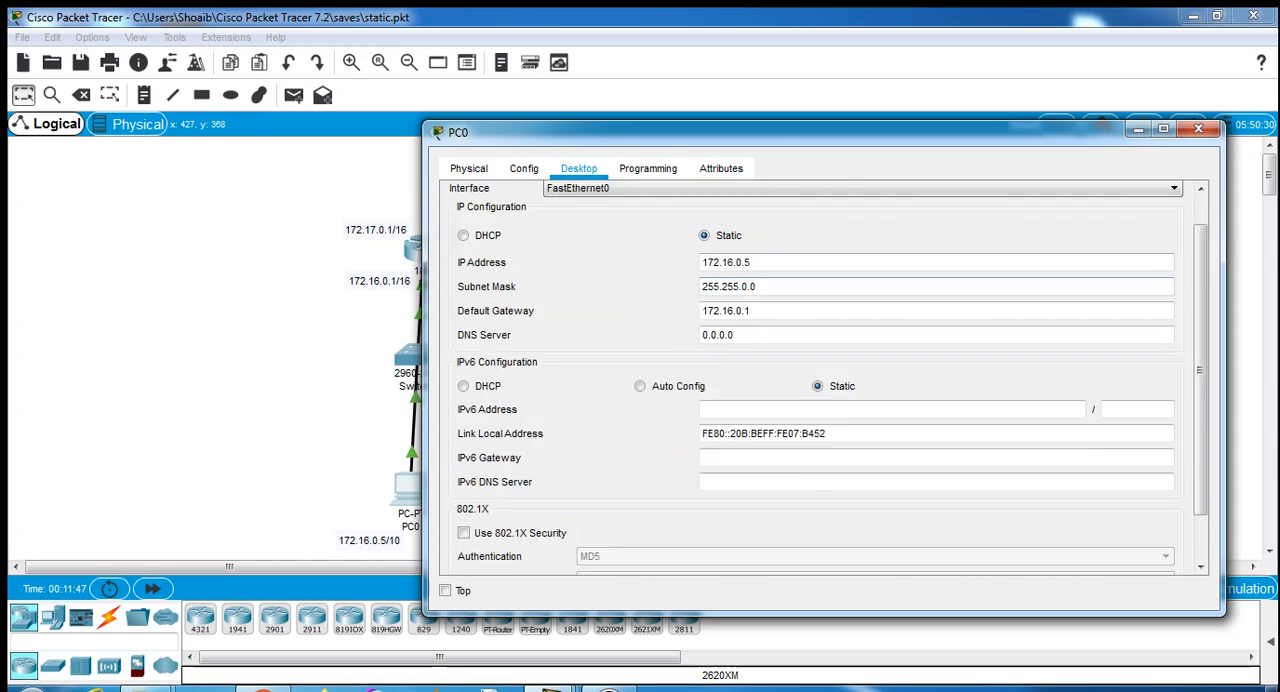
{"action": "left_click", "coordinate": [1171, 200]}
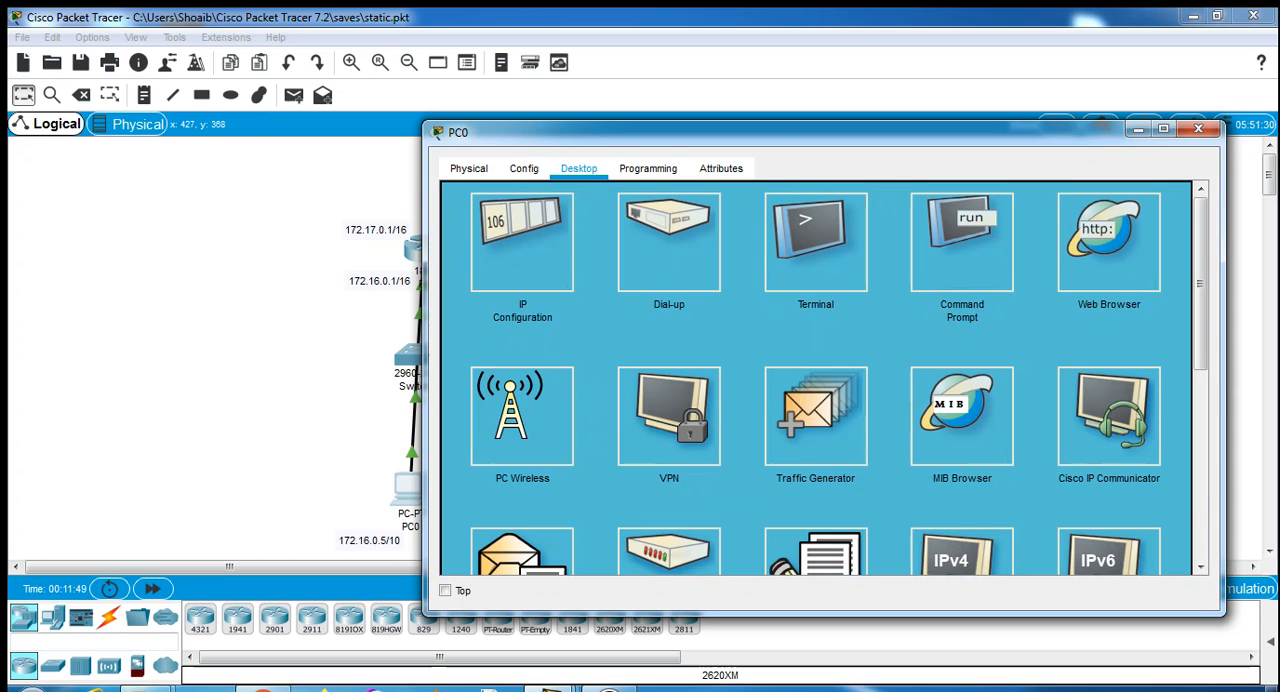
- Test connectivity from PC0 to PC1 by pinging 172.18.0.5 in its command prompt, and close PC0's window
{"action": "left_click", "coordinate": [962, 240]}
{"action": "type", "text": "pi"}
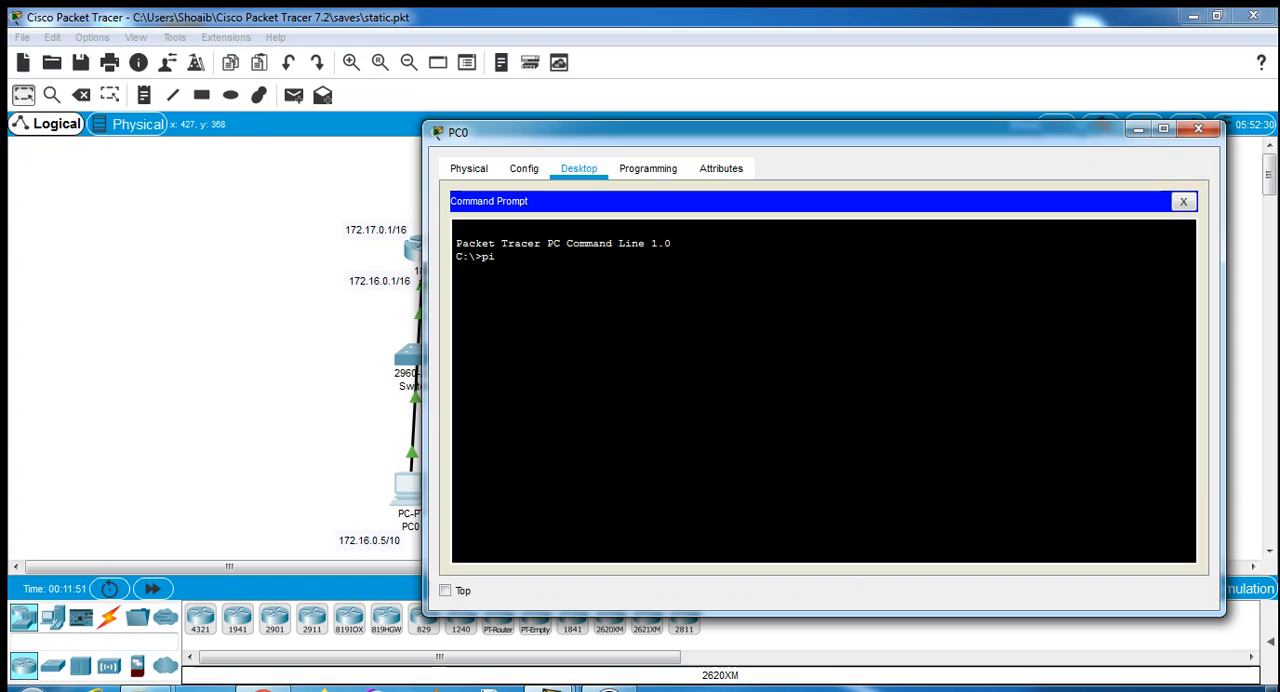
{"action": "type", "text": "ng 172.18.0.5"}
{"action": "key", "text": "Return"}
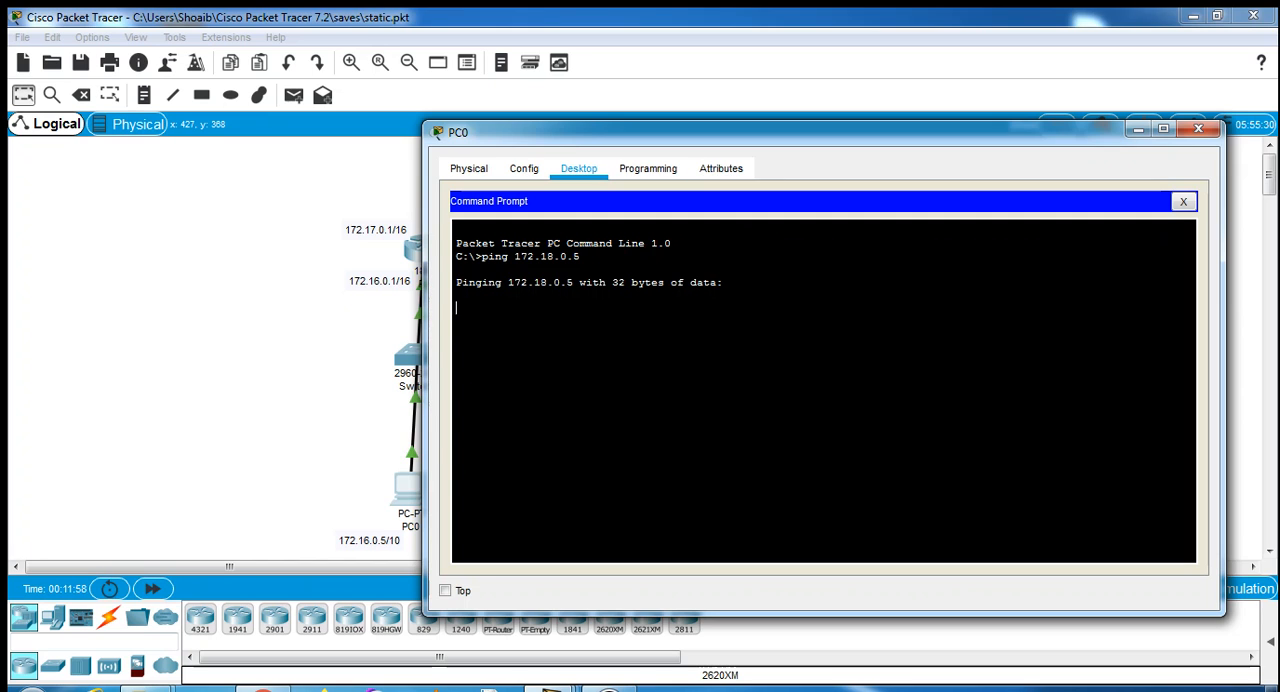
{"action": "left_click_drag", "start_coordinate": [600, 131], "coordinate": [882, 133]}
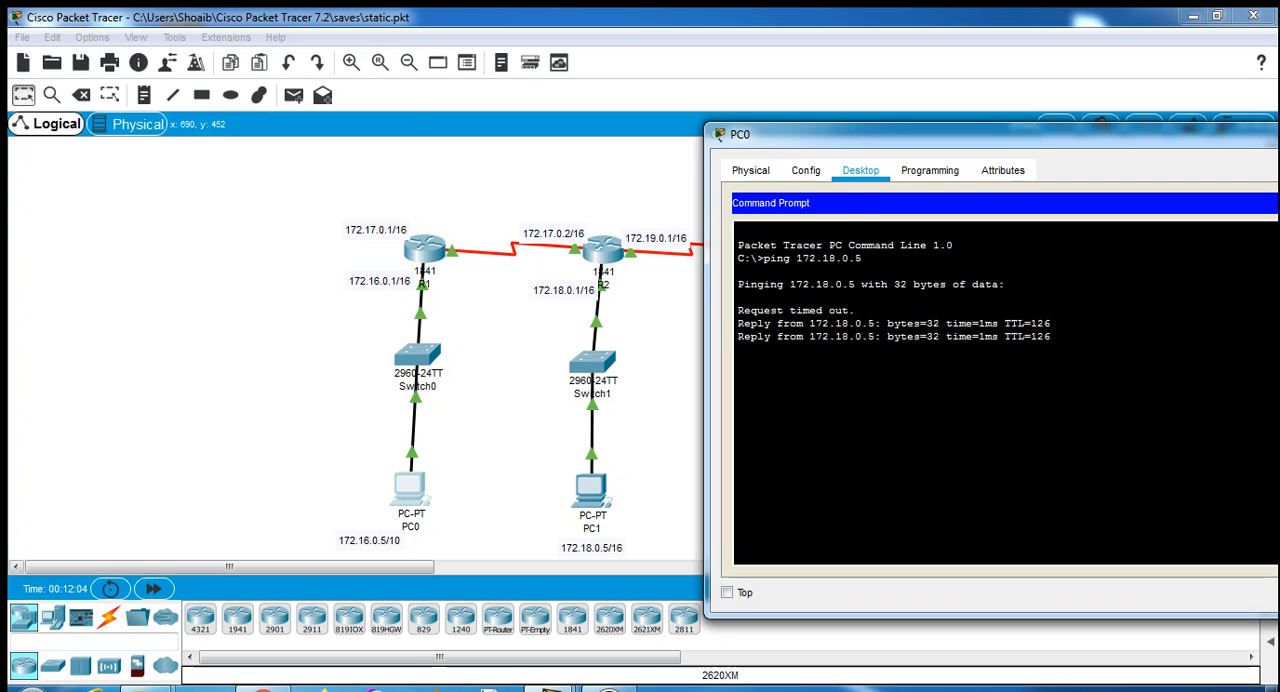
{"action": "left_click_drag", "start_coordinate": [1010, 134], "coordinate": [230, 98]}
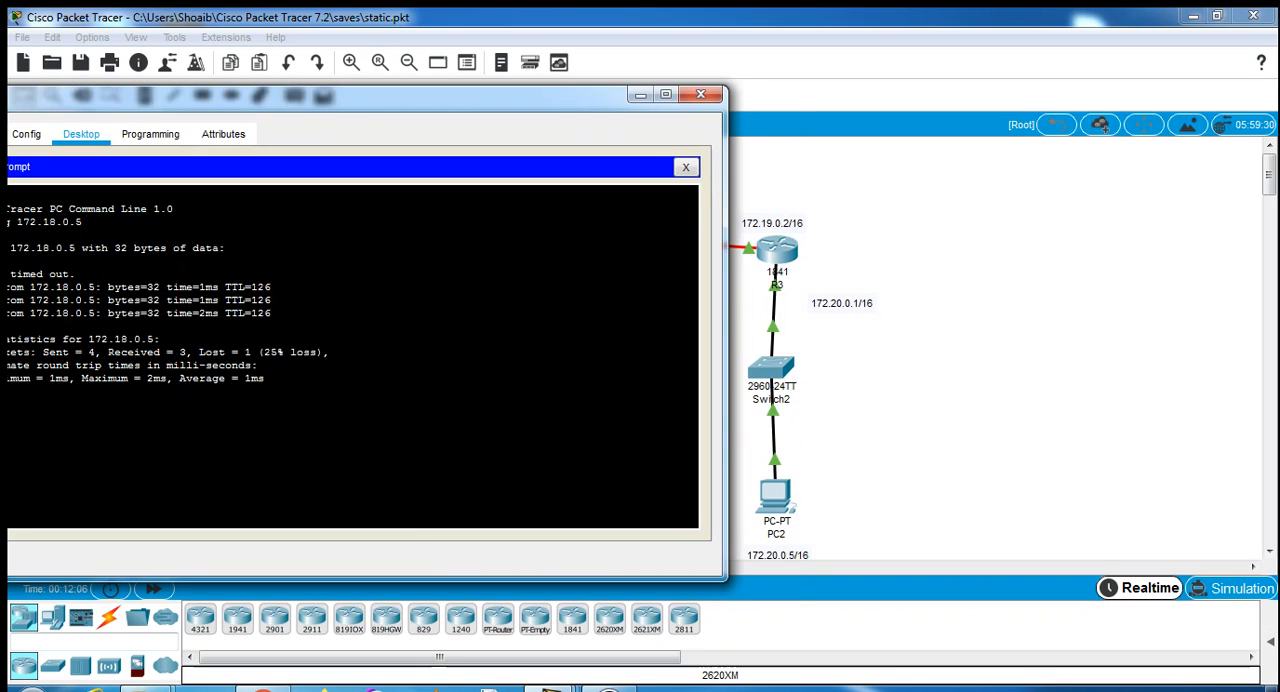
{"action": "left_click", "coordinate": [700, 94]}
- Test connectivity from PC2 to PC0 by pinging 172.16.0.5 in its command prompt, and close PC2's window
{"action": "left_click", "coordinate": [775, 495]}
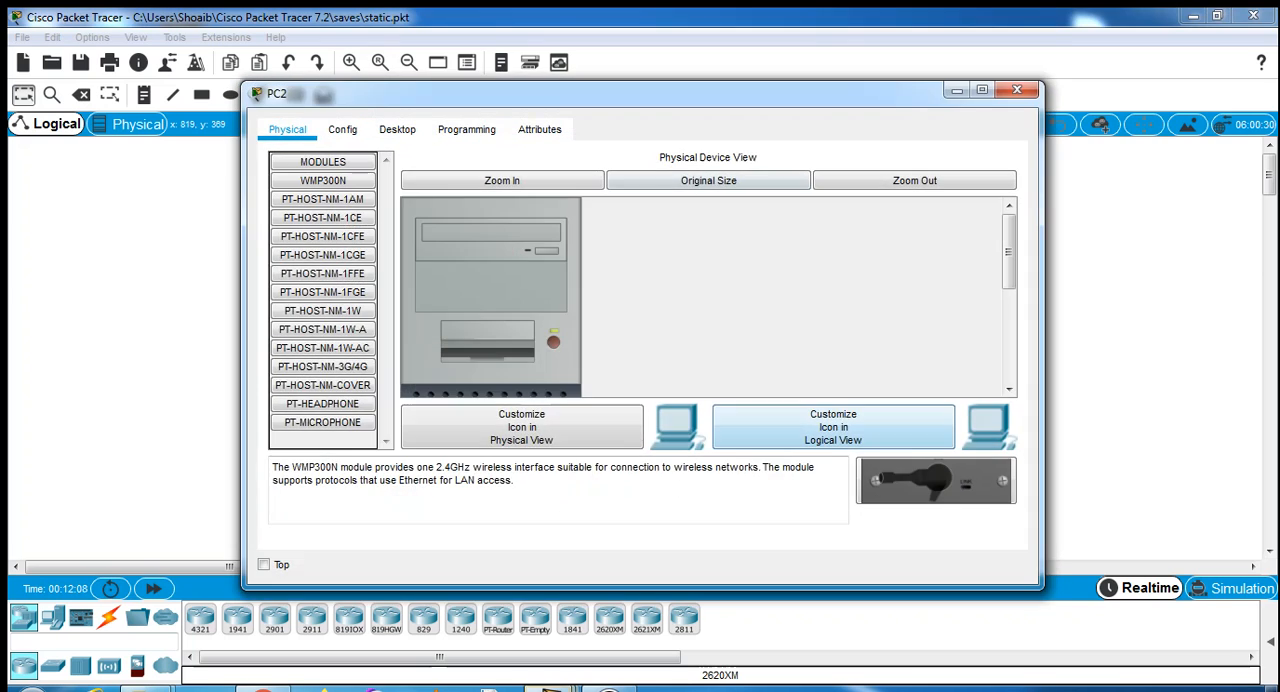
{"action": "left_click_drag", "start_coordinate": [460, 93], "coordinate": [763, 108]}
{"action": "left_click", "coordinate": [697, 144]}
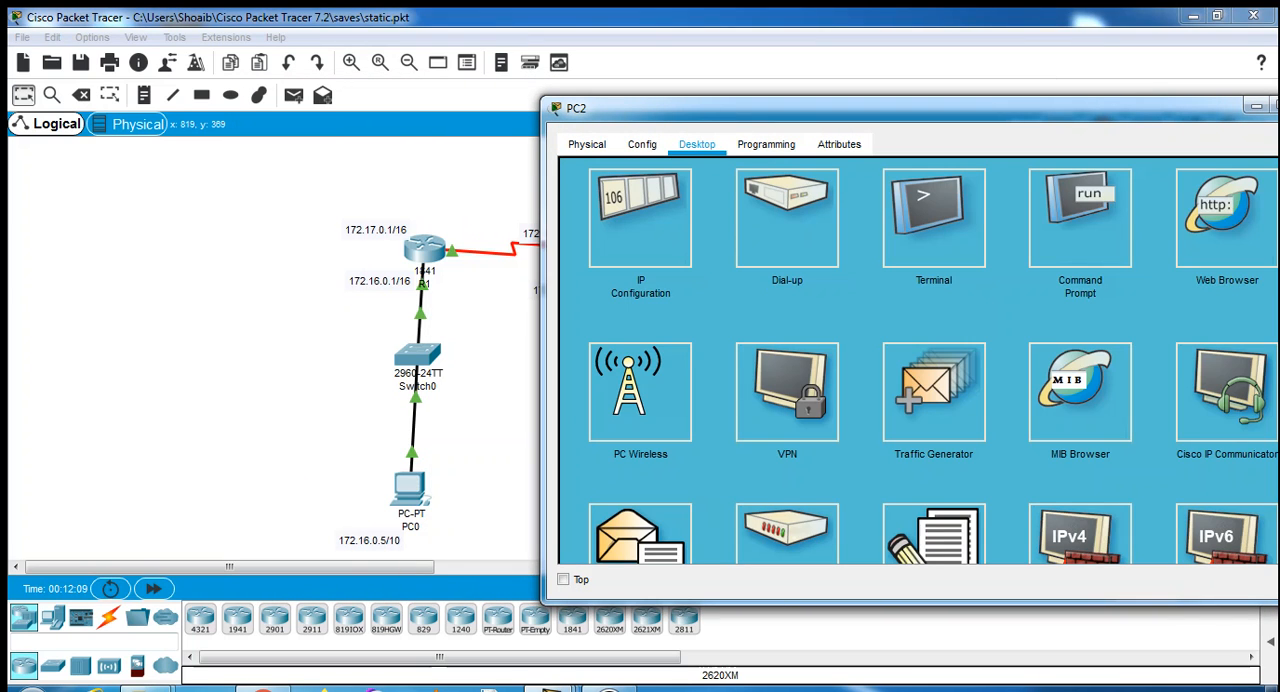
{"action": "left_click", "coordinate": [1080, 218]}
{"action": "type", "text": "pi"}
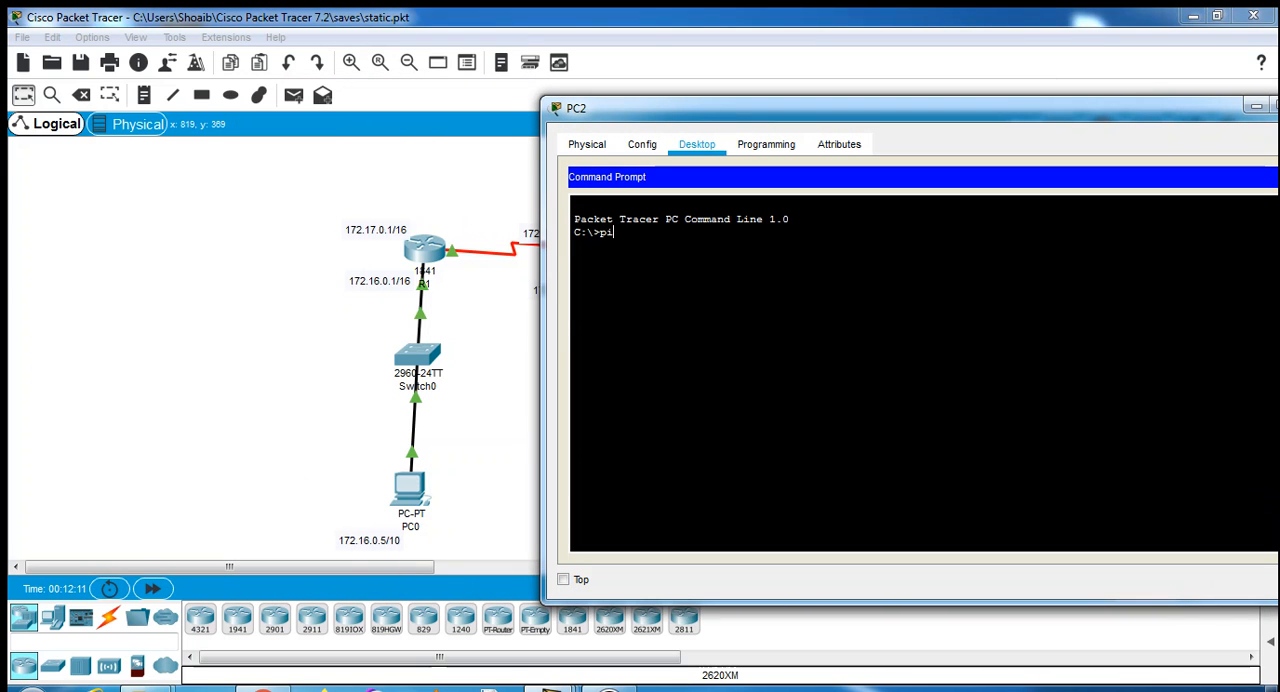
{"action": "type", "text": "ng 172.16.0.5"}
{"action": "key", "text": "Return"}
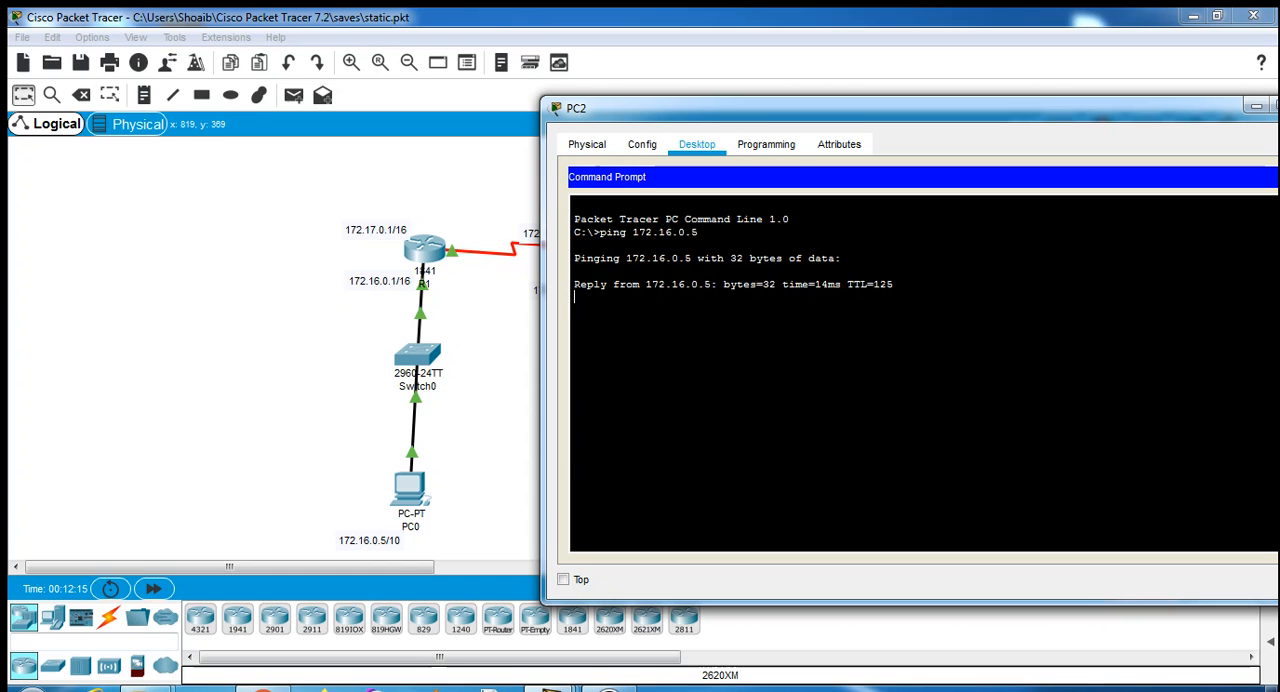
{"action": "left_click_drag", "start_coordinate": [850, 108], "coordinate": [670, 120]}
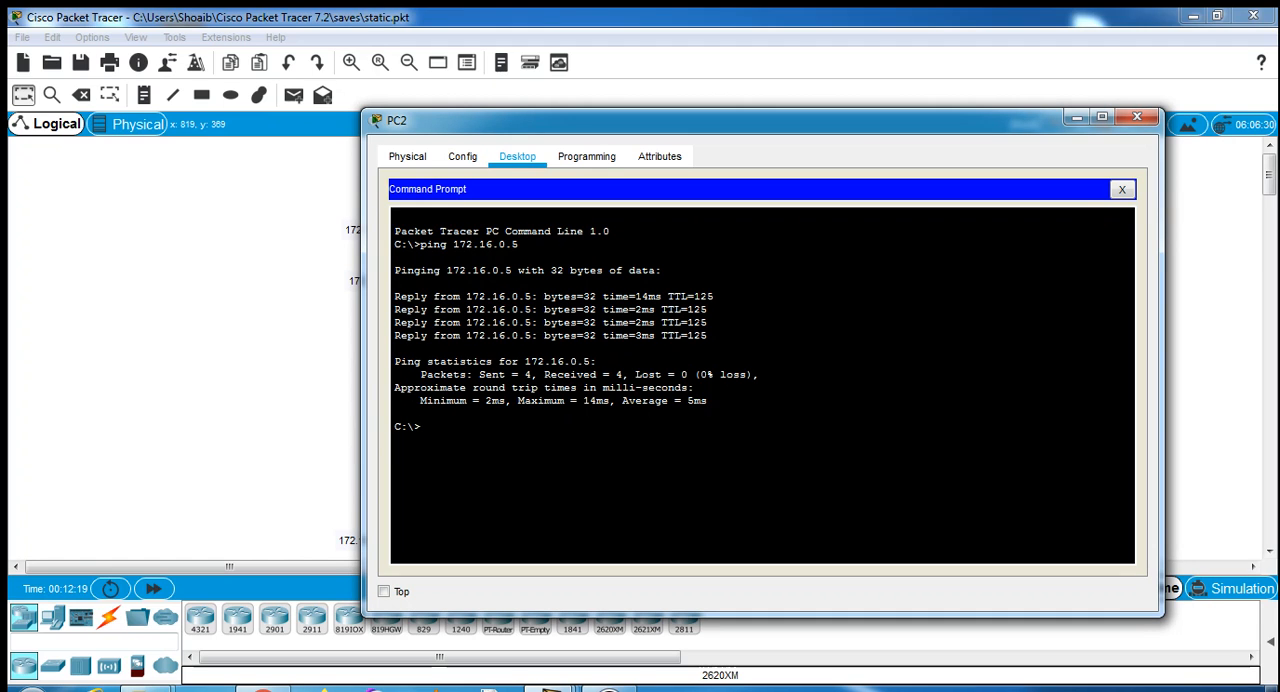
{"action": "left_click", "coordinate": [1136, 117]}
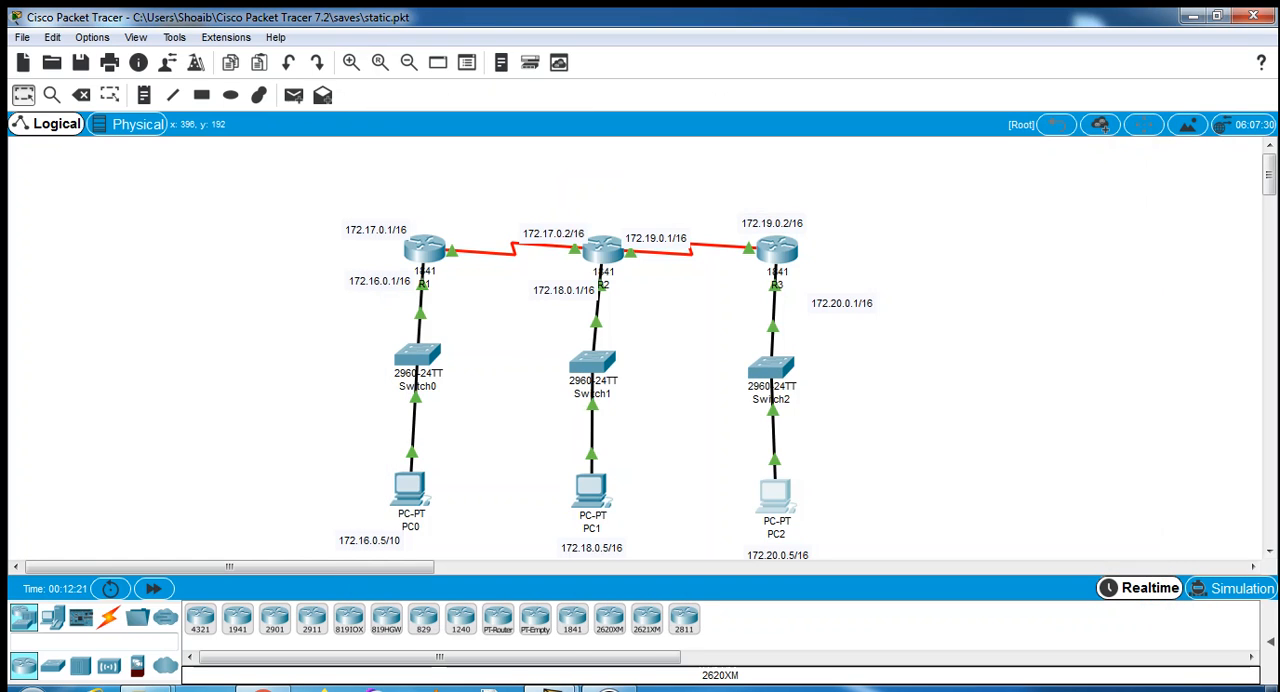